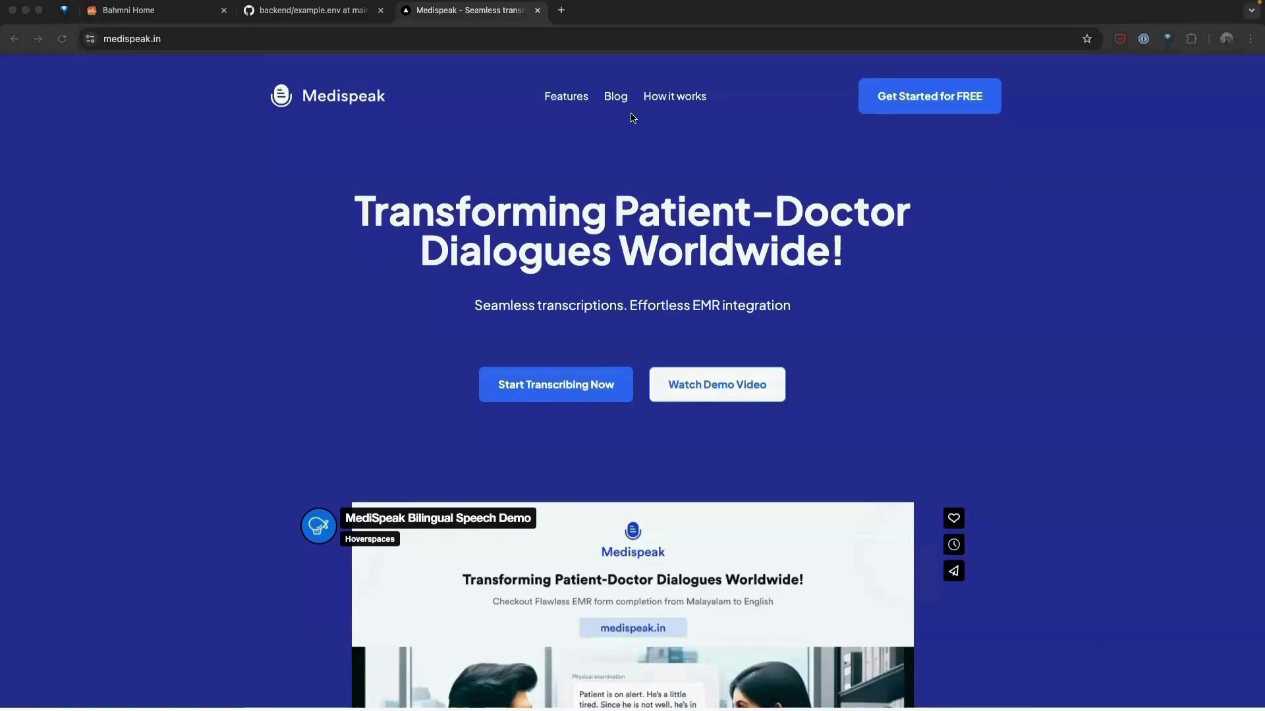
Step: Open the Medispeak Features page to view the AIFormFill architecture flowchart
{"action": "left_click", "coordinate": [567, 96]}
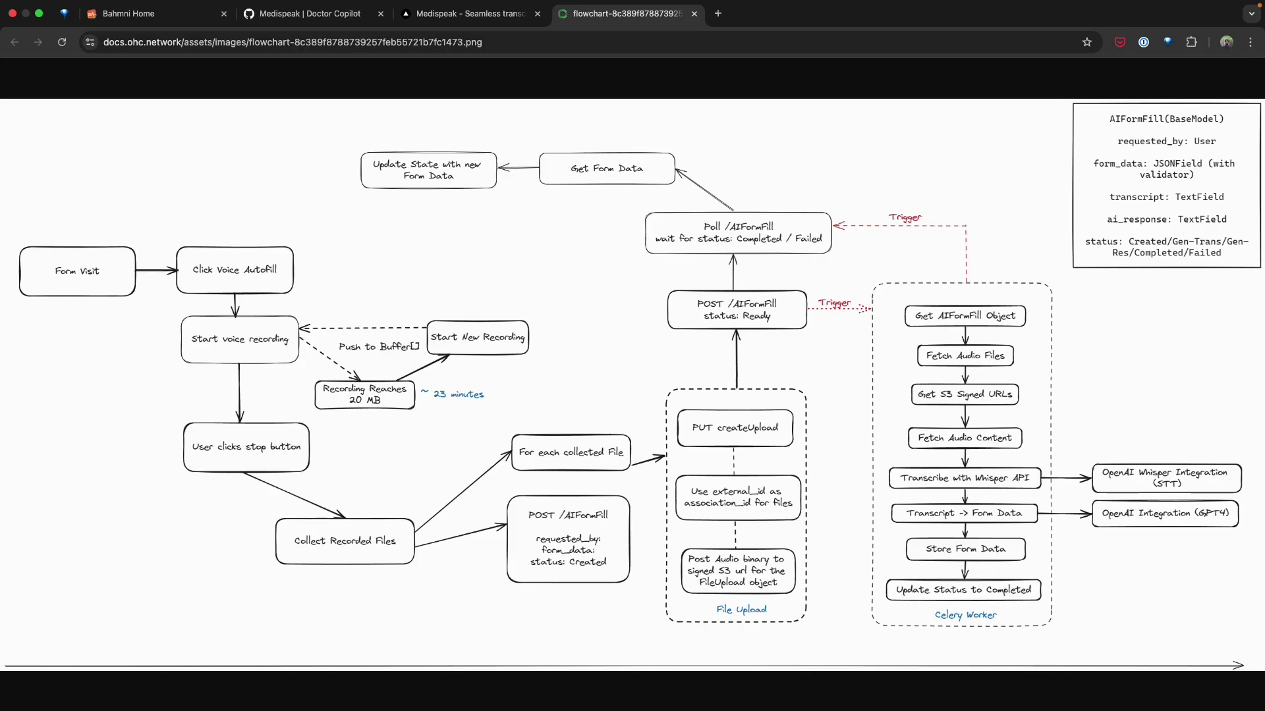
Step: Close the flowchart tab to get back to the Medispeak | Doctor Copilot GitHub page
{"action": "key", "text": "super+w"}
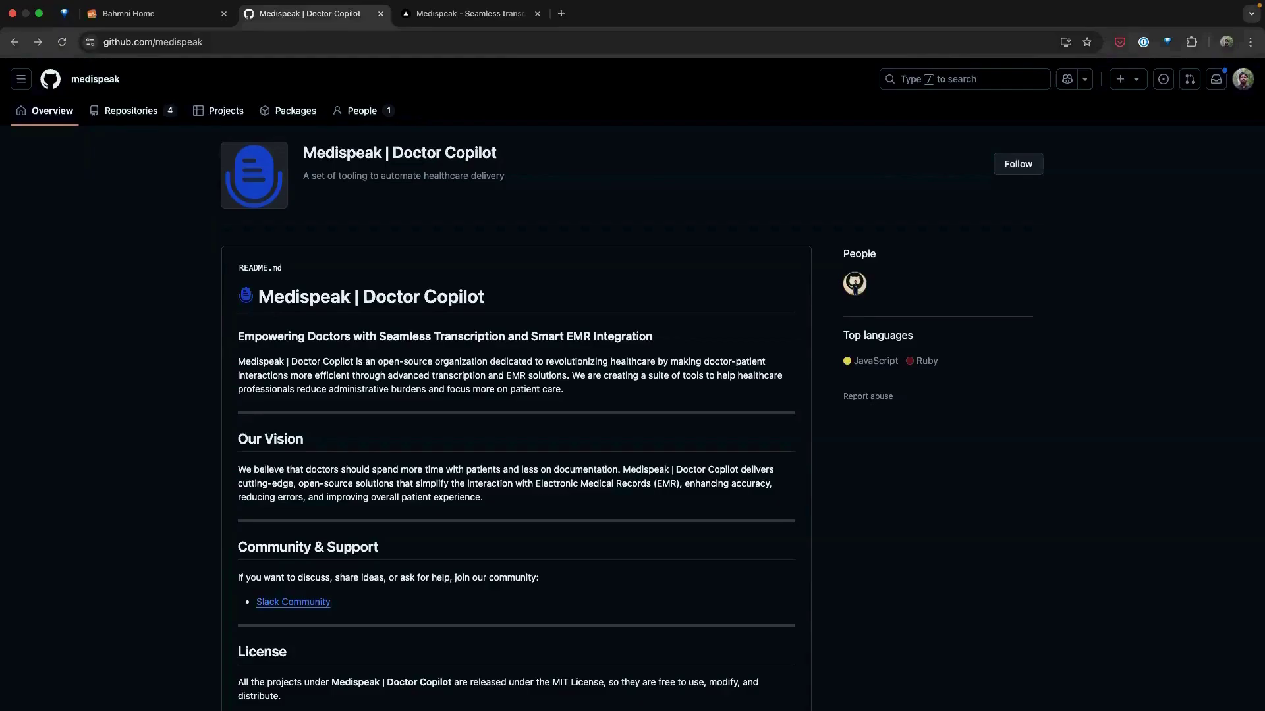
Step: Scroll the Medispeak org page down to its four repositories
{"action": "scroll", "coordinate": [474, 409], "scroll_direction": "down", "scroll_amount": 10}
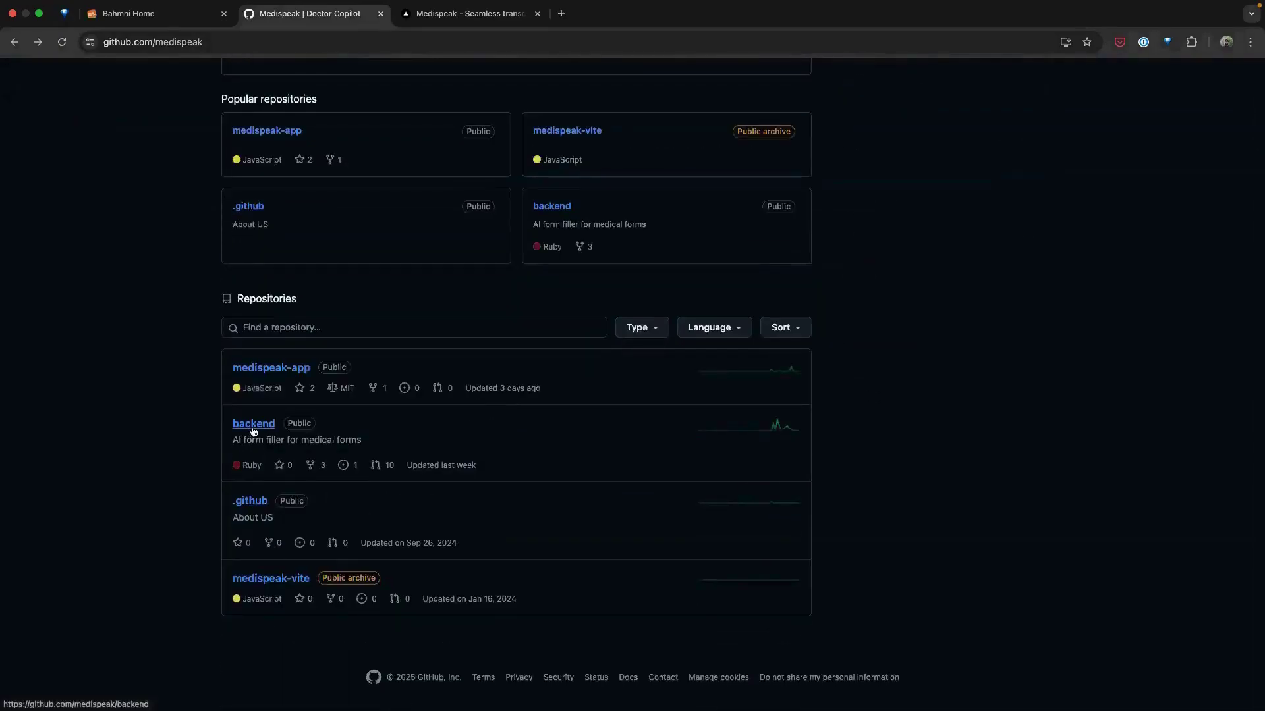
Step: Open the backend repository and its docker-compose.yml file
{"action": "left_click", "coordinate": [254, 428]}
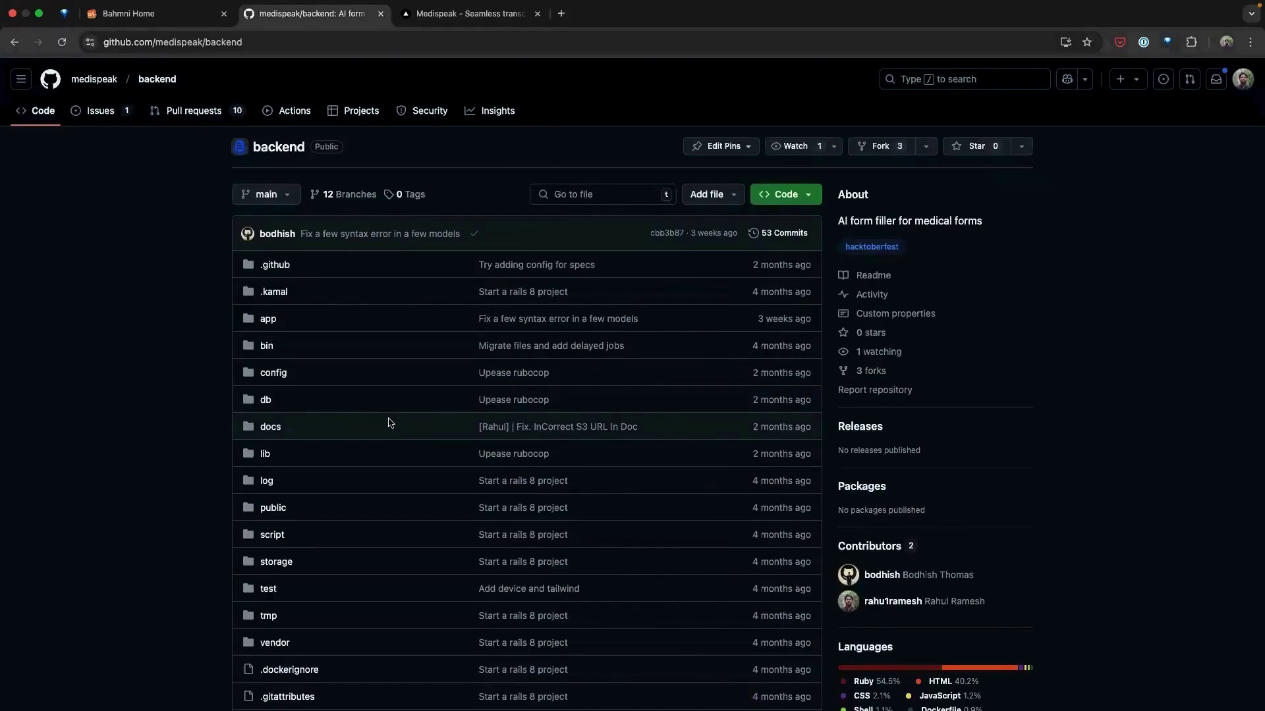
{"action": "scroll", "coordinate": [381, 480], "scroll_direction": "down", "scroll_amount": 8}
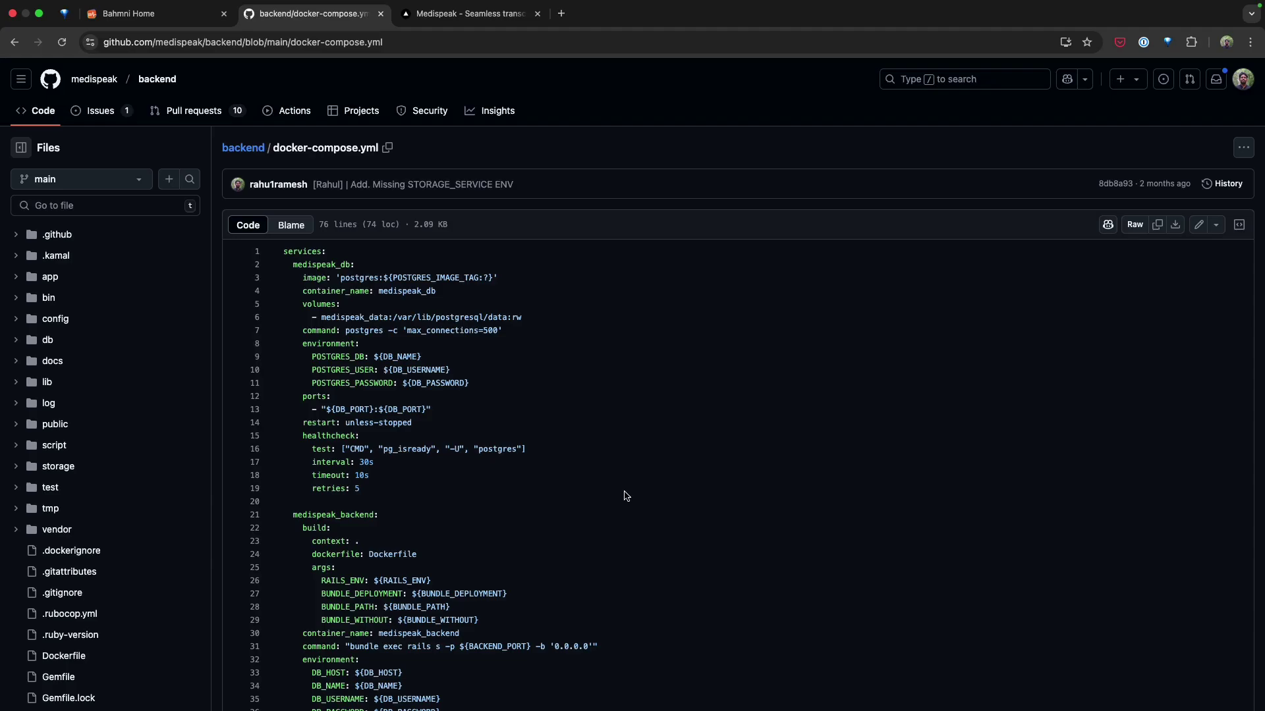
Step: Scroll through docker-compose.yml and the example.env environment variables
{"action": "scroll", "coordinate": [626, 496], "scroll_direction": "down", "scroll_amount": 3}
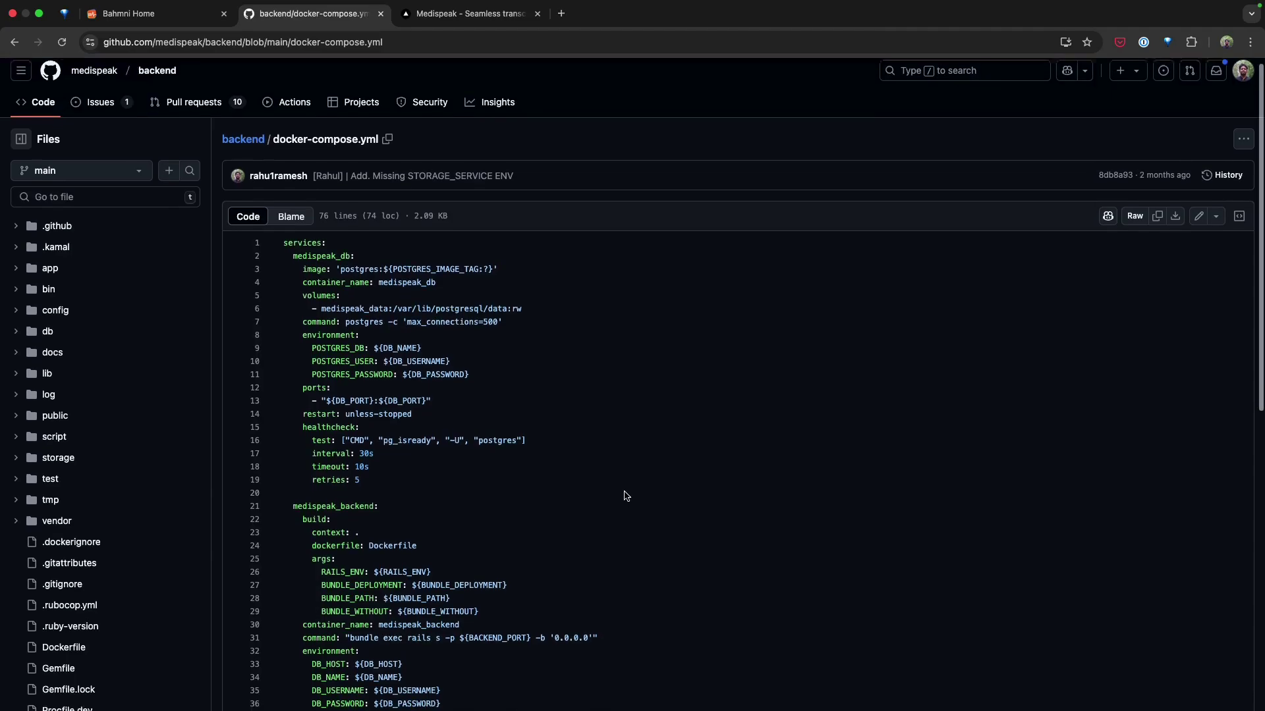
{"action": "scroll", "coordinate": [626, 496], "scroll_direction": "down", "scroll_amount": 1}
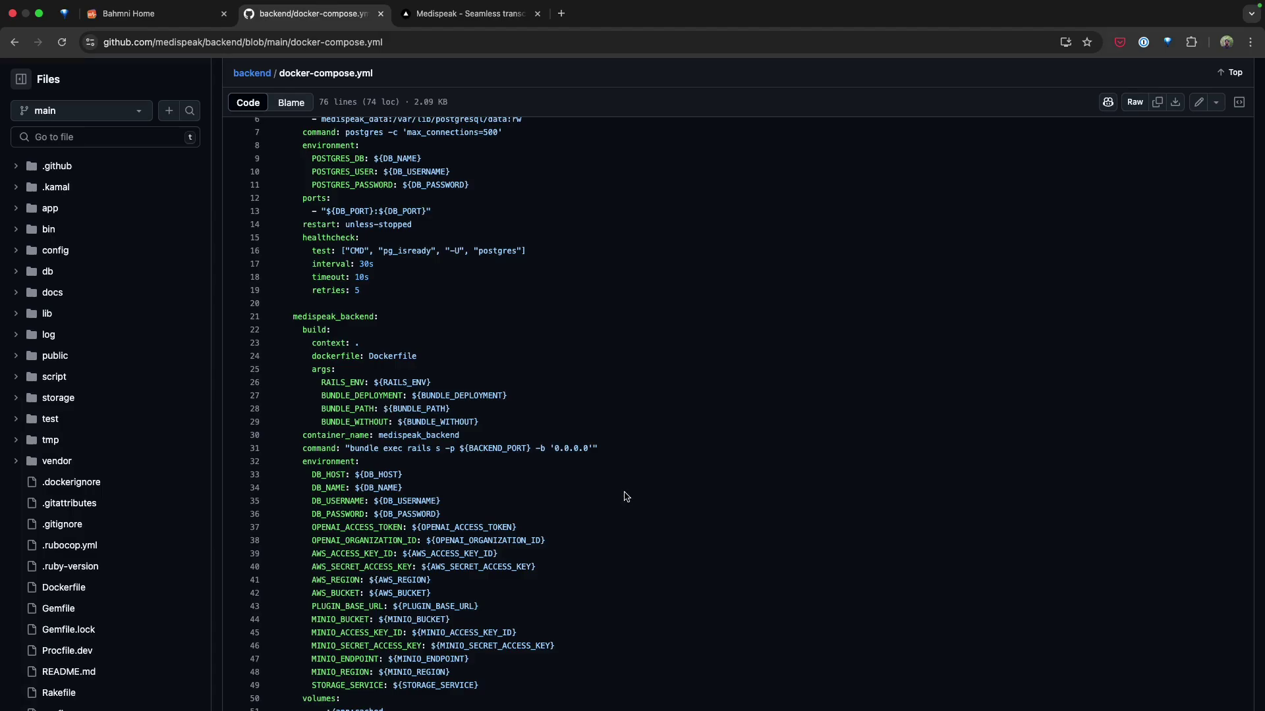
{"action": "scroll", "coordinate": [626, 496], "scroll_direction": "down", "scroll_amount": 5}
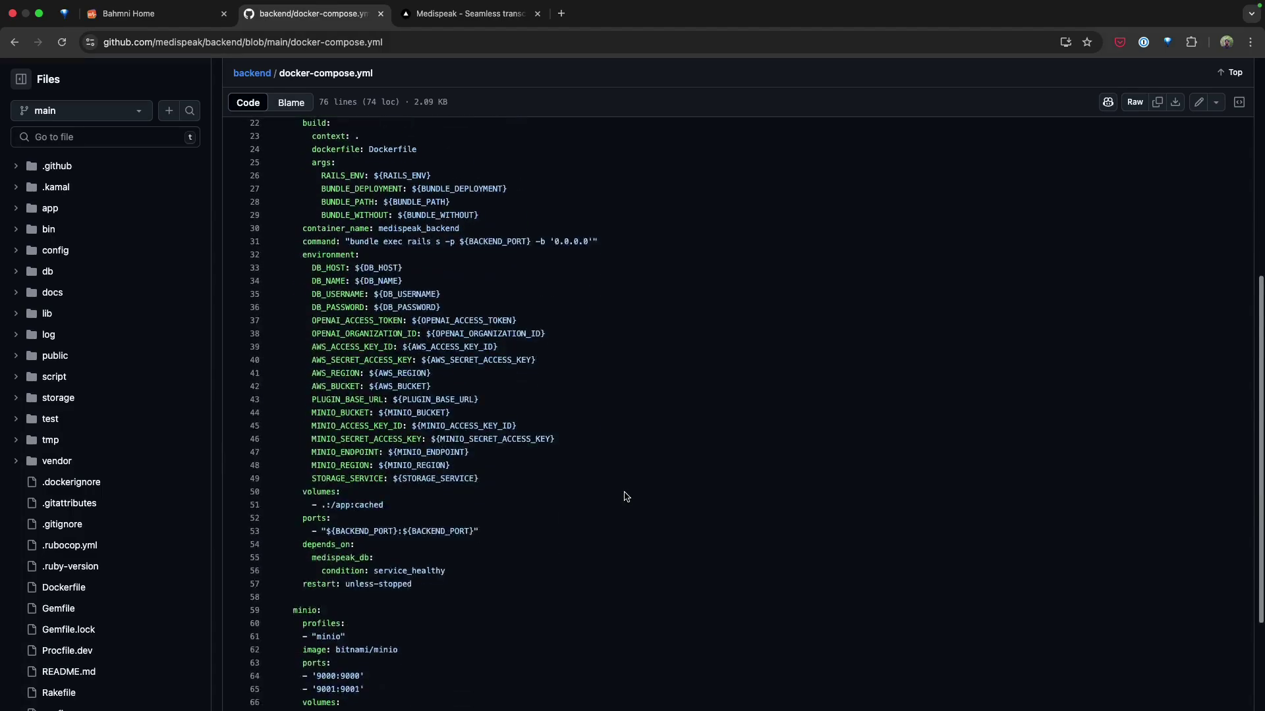
{"action": "scroll", "coordinate": [626, 497], "scroll_direction": "down", "scroll_amount": 2}
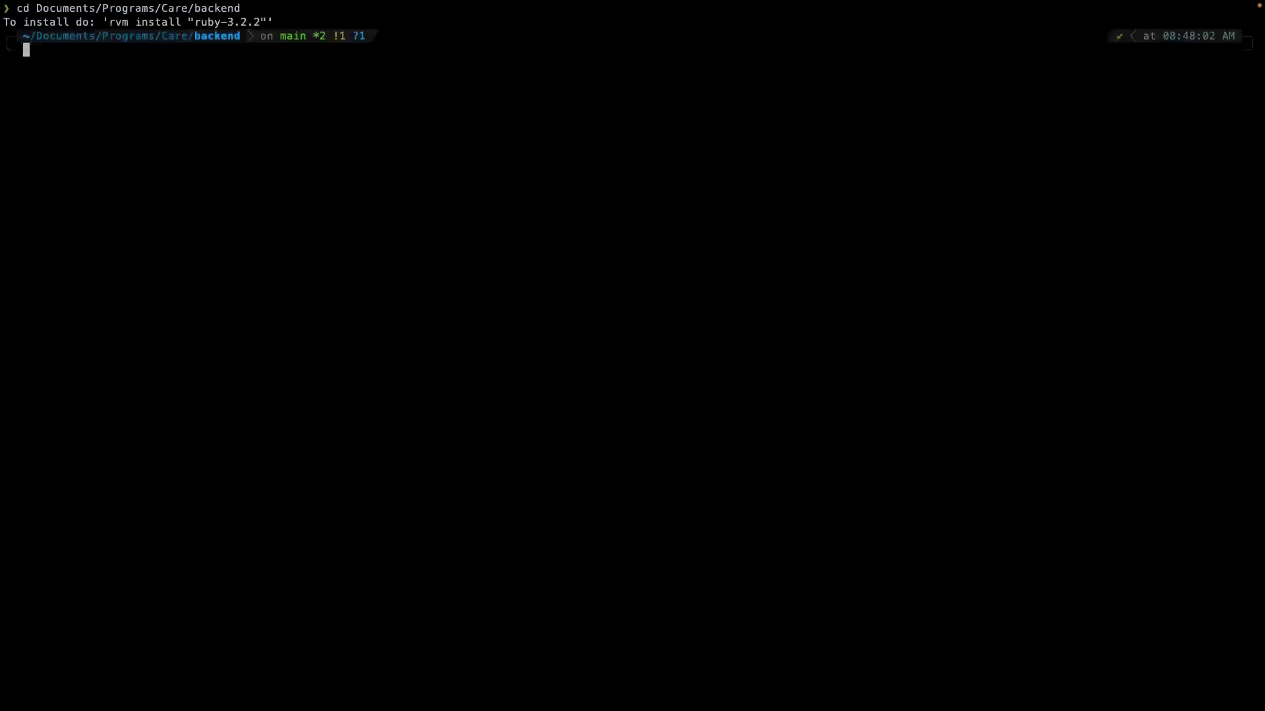
Step: Start the backend containers in the background with docker compose up -d
{"action": "type", "text": "docker compose up -d"}
{"action": "left_click", "coordinate": [814, 467]}
{"action": "key", "text": "Return"}
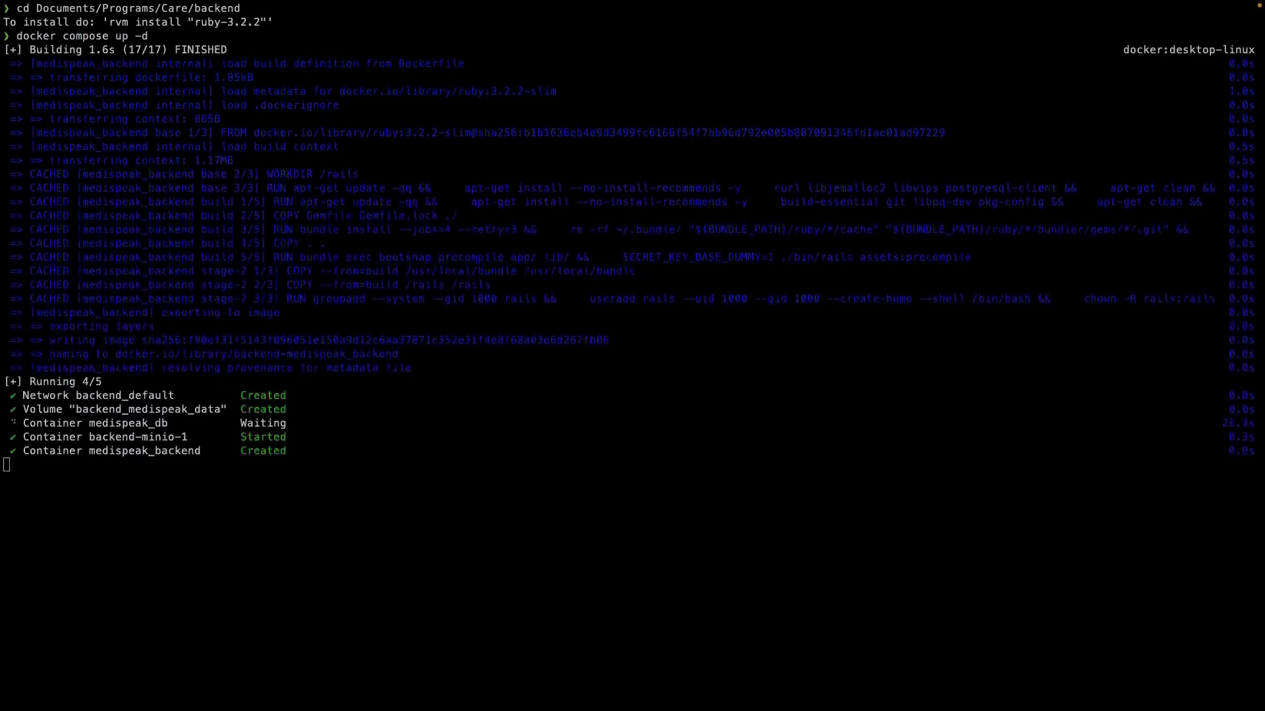
Step: Run rails db:migrate, then db:seed, inside the medispeak_backend container
{"action": "type", "text": "docker compose exec medispeak_backend bundle exec rails db:migrate"}
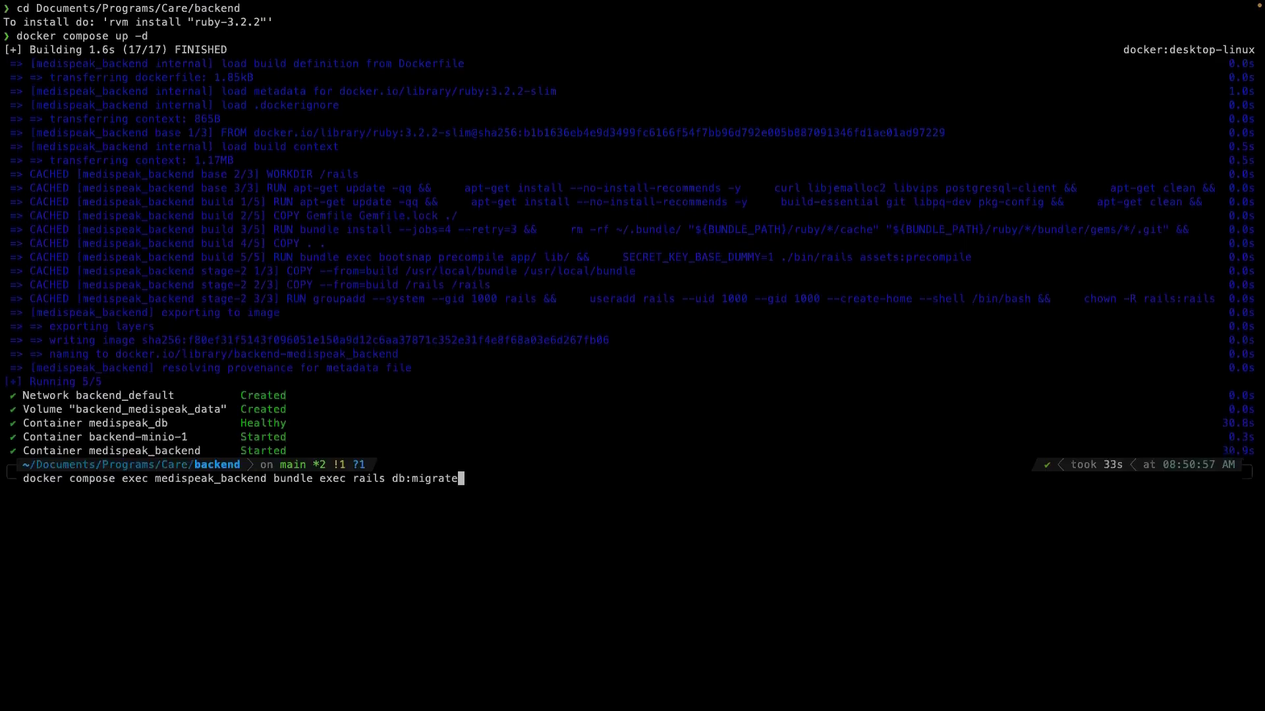
{"action": "key", "text": "Return"}
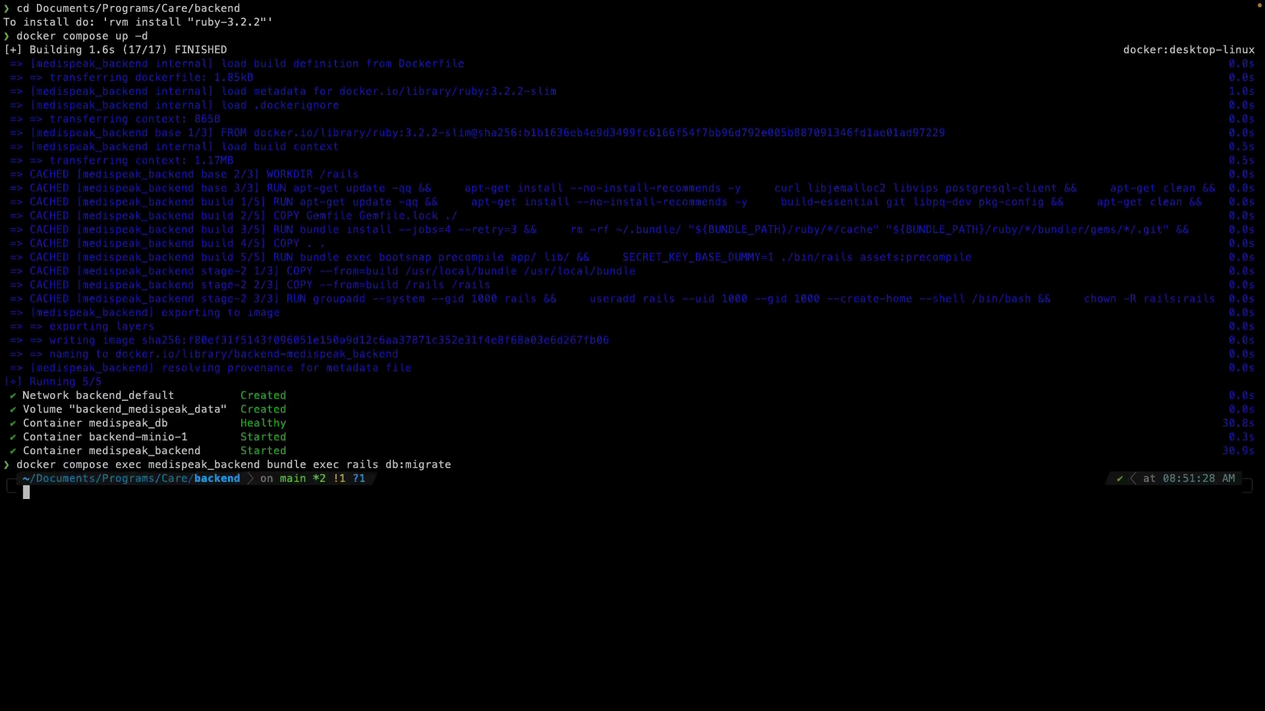
{"action": "key", "text": "Up"}
{"action": "key", "text": "BackSpace"}
{"action": "key", "text": "BackSpace"}
{"action": "key", "text": "BackSpace"}
{"action": "key", "text": "BackSpace"}
{"action": "key", "text": "BackSpace"}
{"action": "key", "text": "BackSpace"}
{"action": "key", "text": "BackSpace"}
{"action": "type", "text": "seed"}
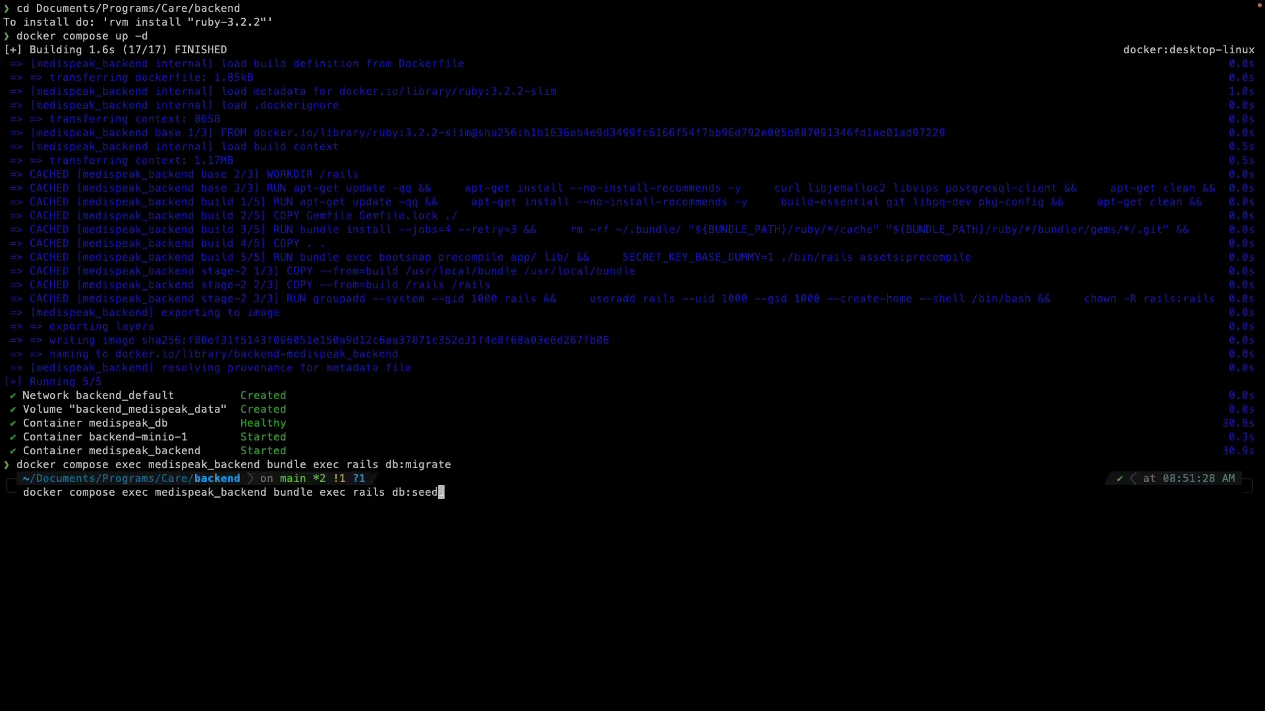
{"action": "key", "text": "Return"}
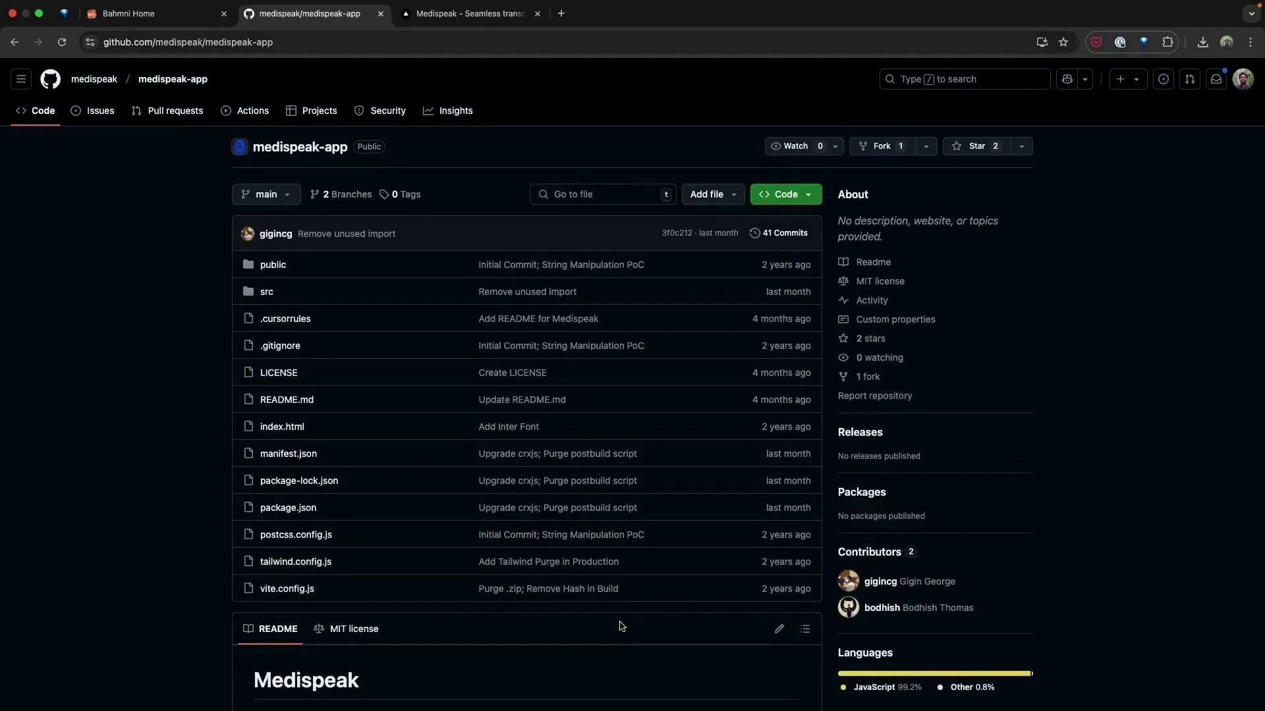
Step: Run npm install and npm run build in medispeak-app to build the extension into dist
{"action": "key", "text": "super+Tab"}
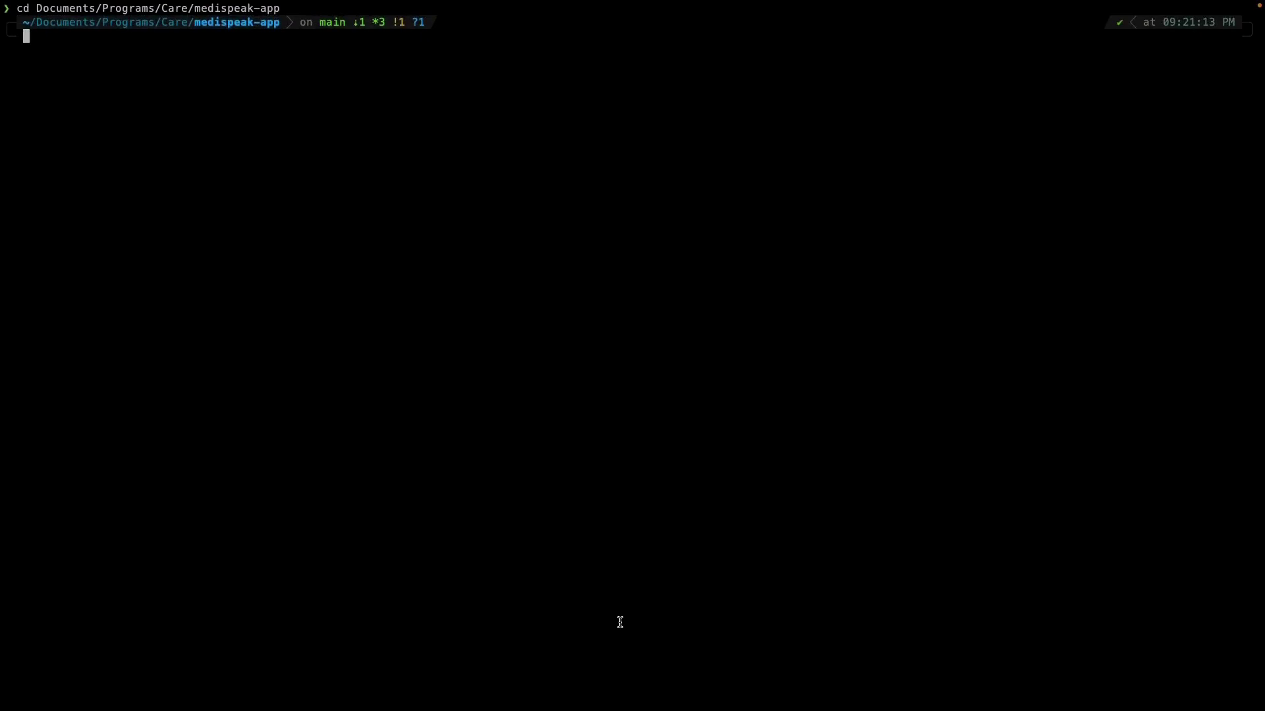
{"action": "type", "text": "npm install"}
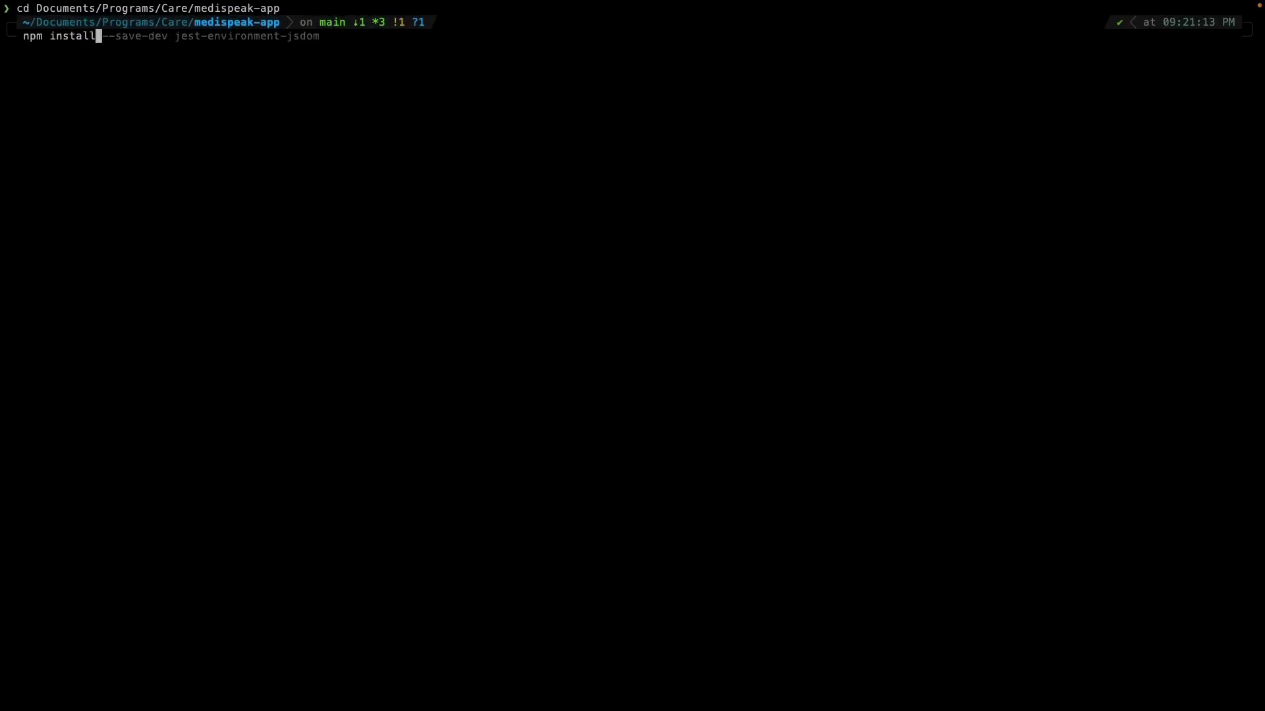
{"action": "key", "text": "Return"}
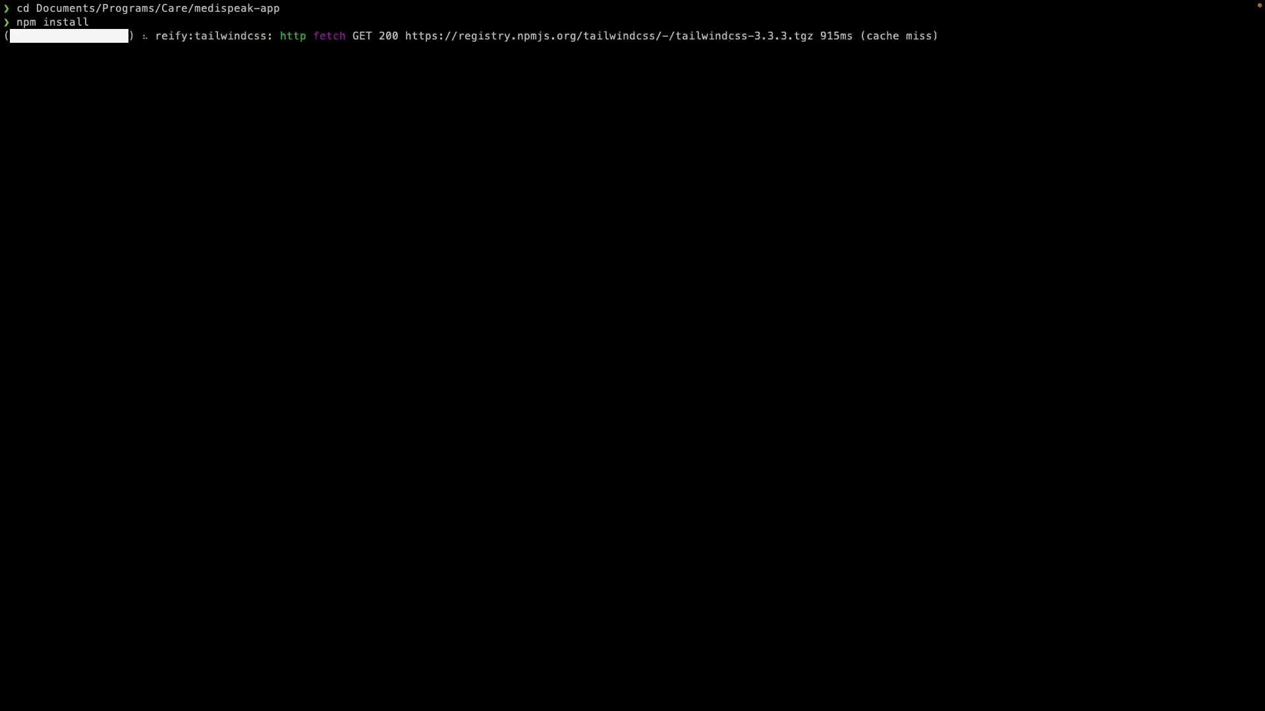
{"action": "type", "text": "n"}
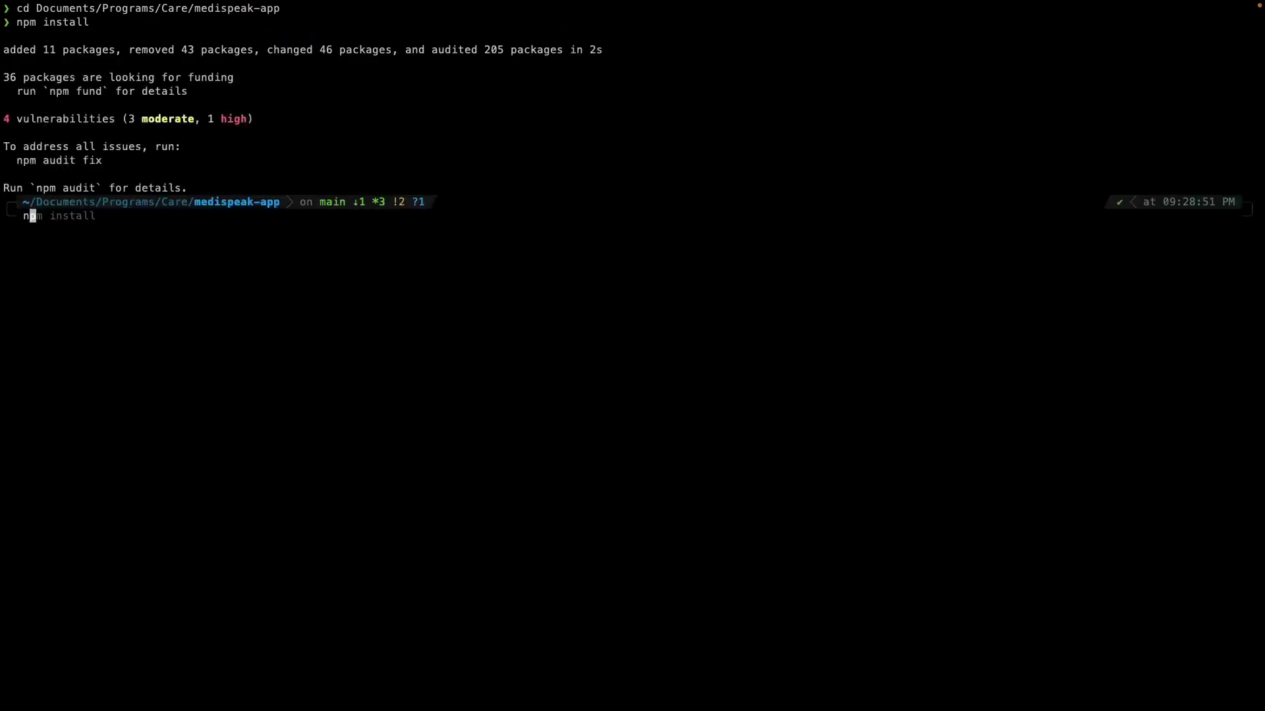
{"action": "type", "text": "pm run build"}
{"action": "key", "text": "Return"}
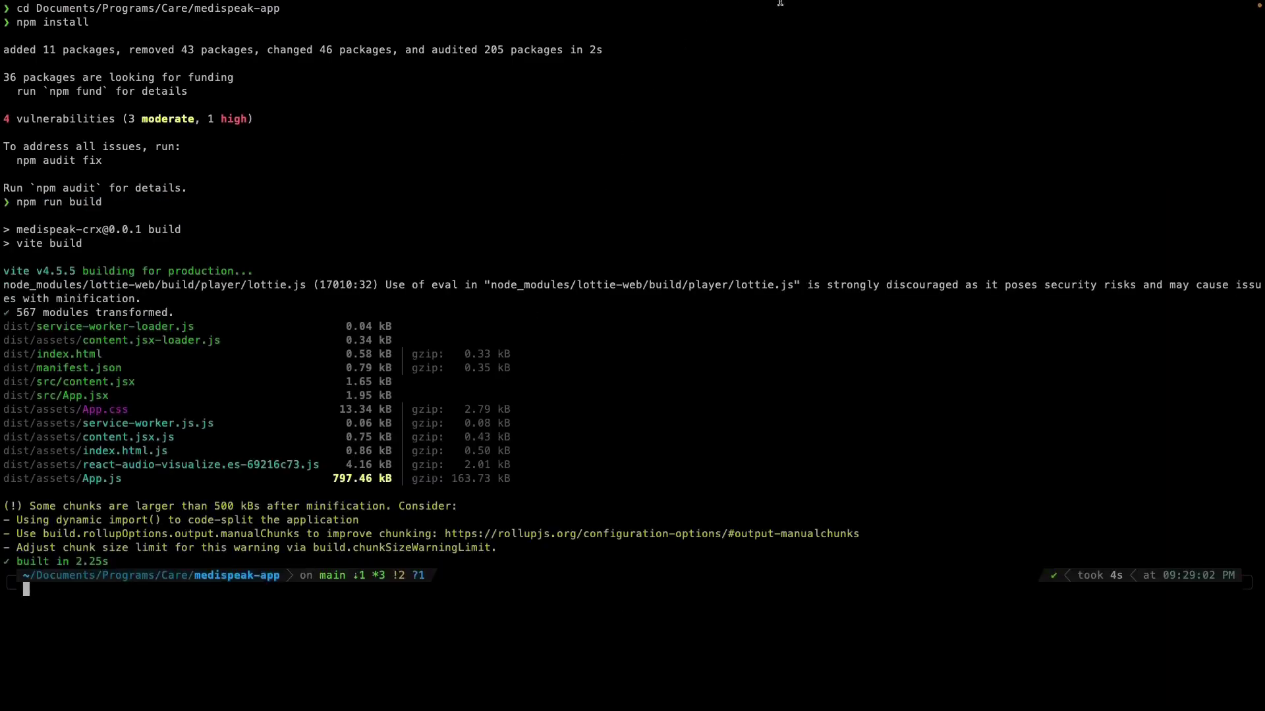
{"action": "key", "text": "super+Tab"}
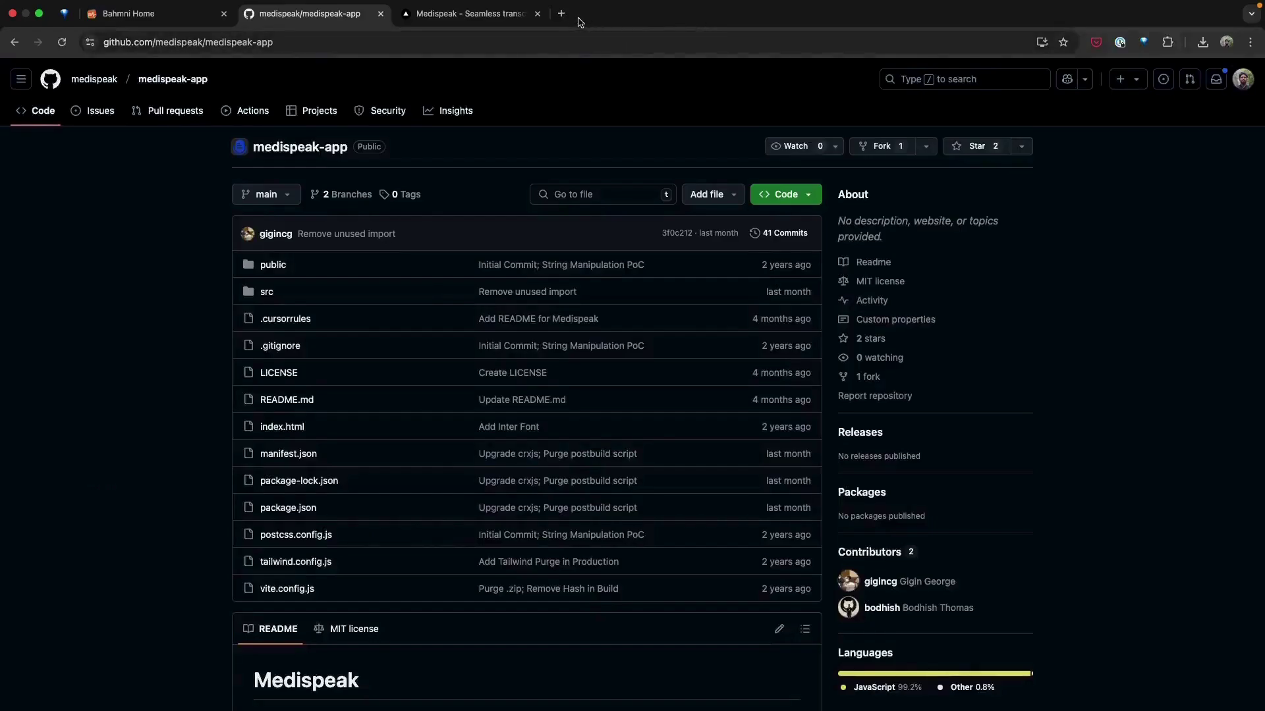
Step: On Chrome's extensions page, enable Developer mode and load medispeak-app/dist unpacked
{"action": "left_click", "coordinate": [561, 13]}
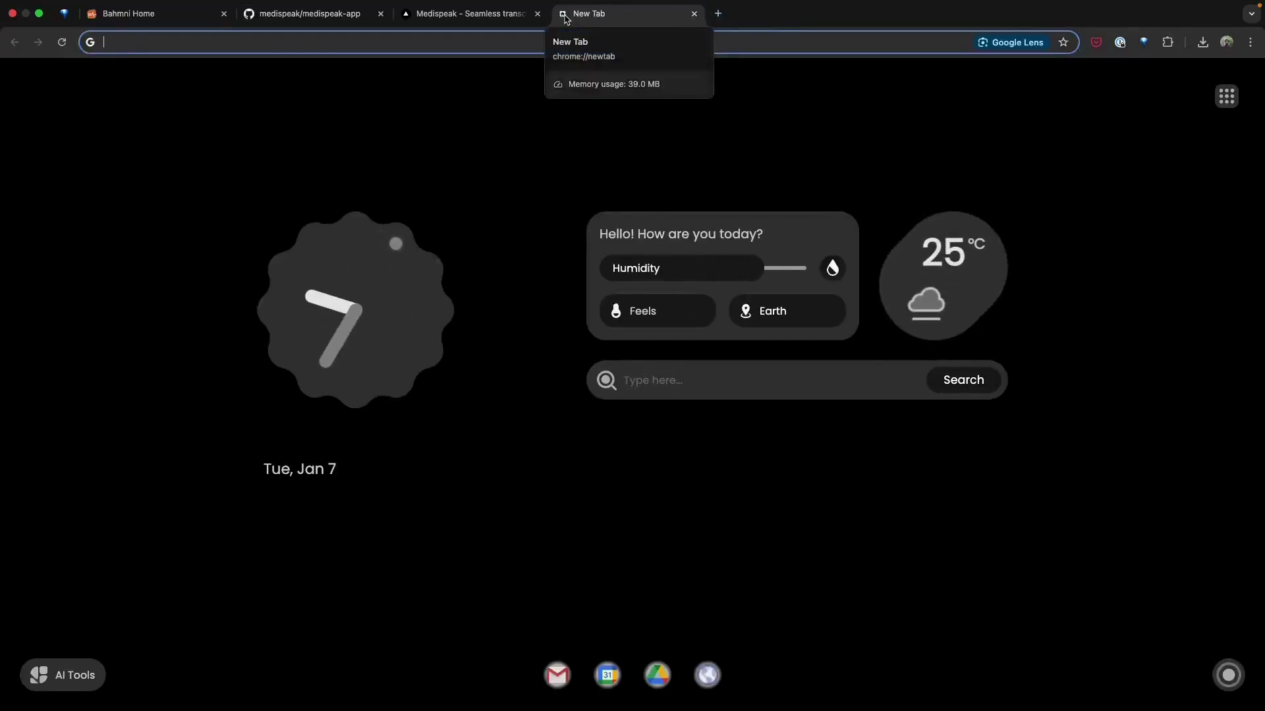
{"action": "type", "text": "chrome://extensions"}
{"action": "key", "text": "Return"}
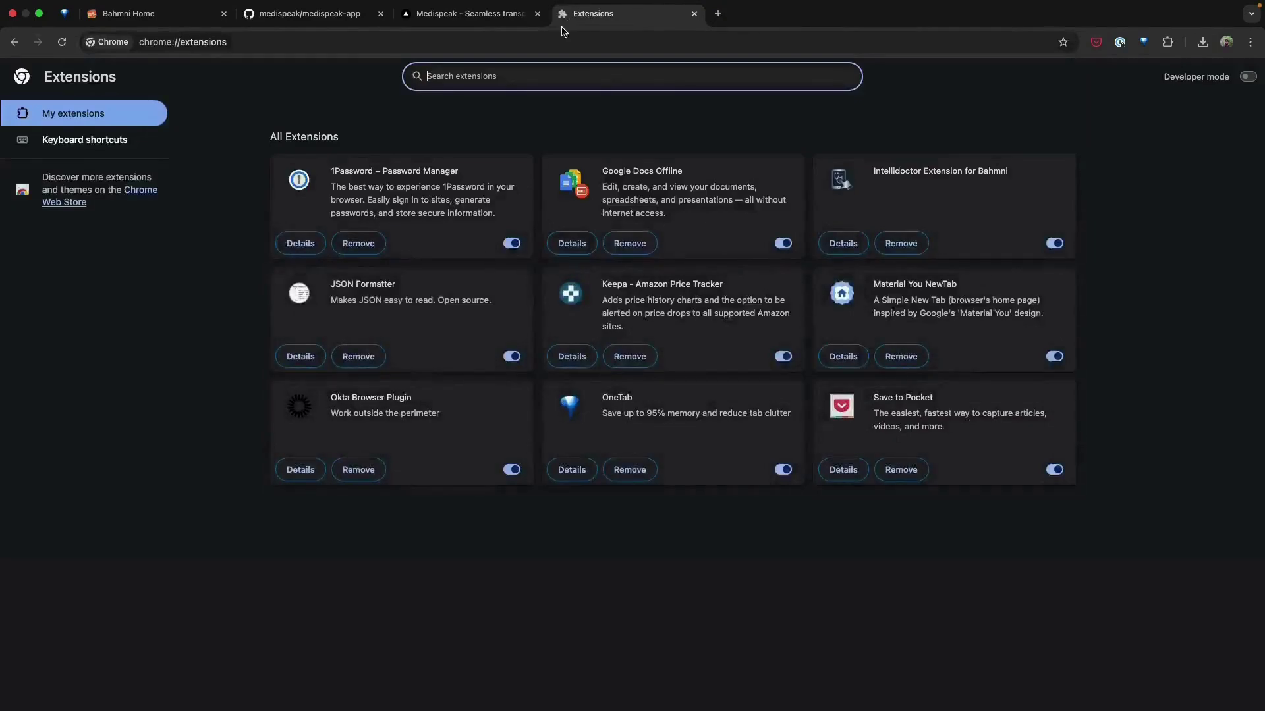
{"action": "left_click", "coordinate": [1245, 82]}
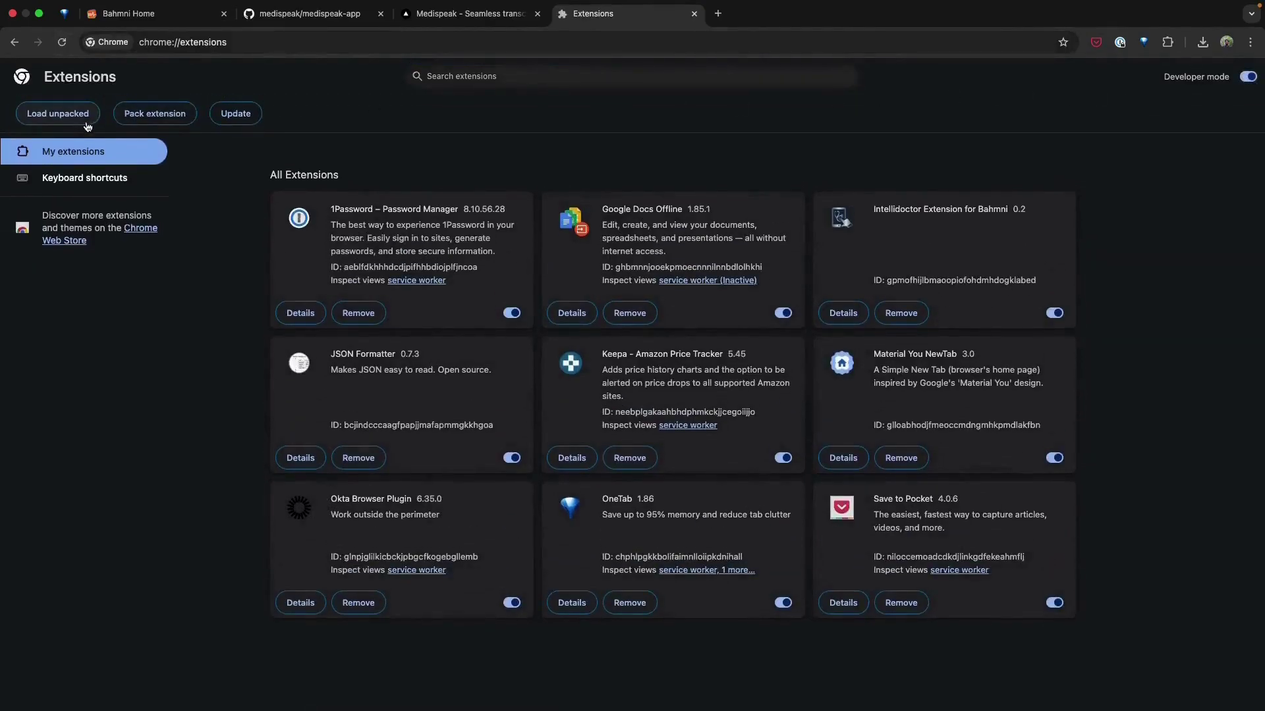
{"action": "left_click", "coordinate": [90, 118]}
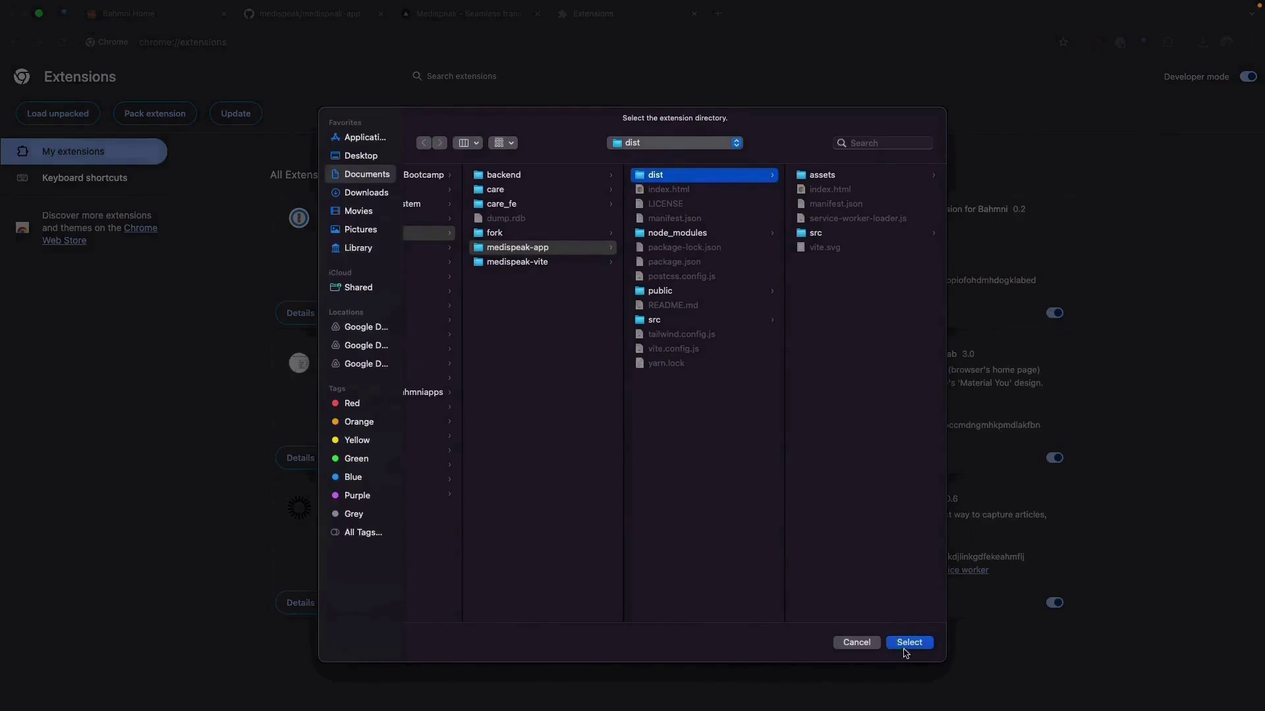
{"action": "left_click", "coordinate": [907, 644]}
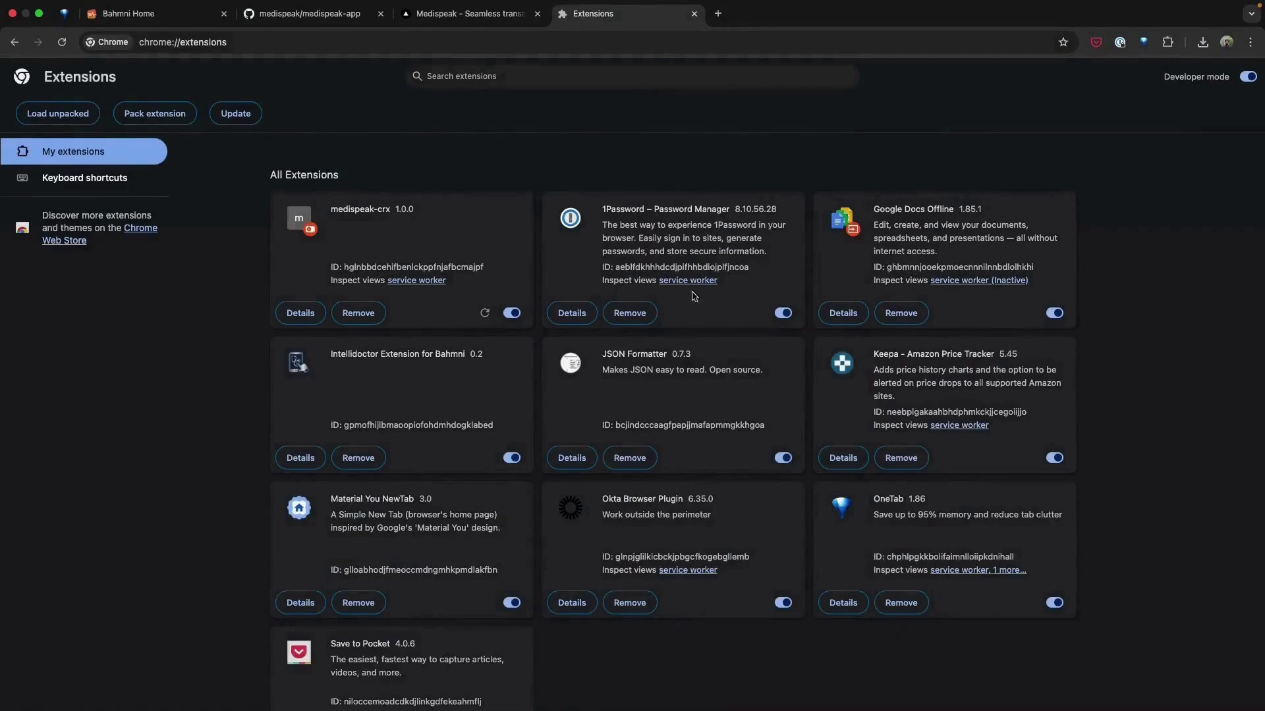
Step: Check the extension on the Bahmni login tab, then start a new localhost:3000 tab
{"action": "left_click", "coordinate": [158, 13]}
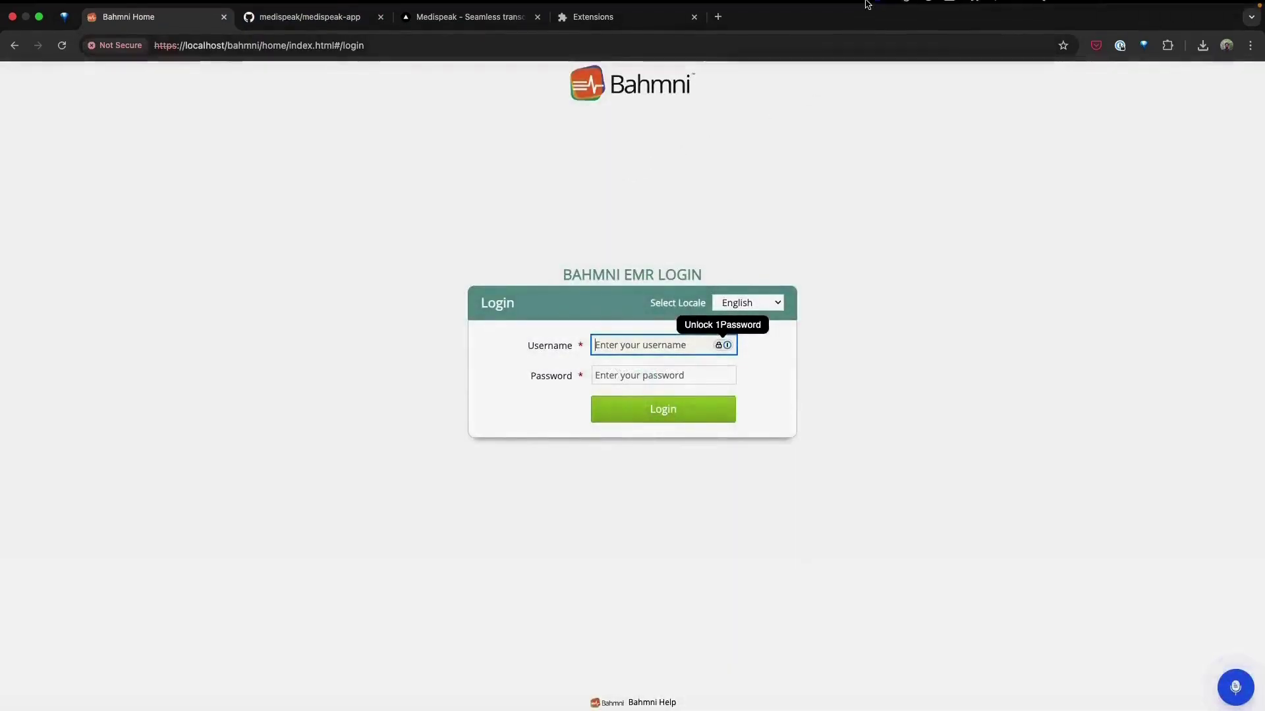
{"action": "mouse_move", "coordinate": [863, 4]}
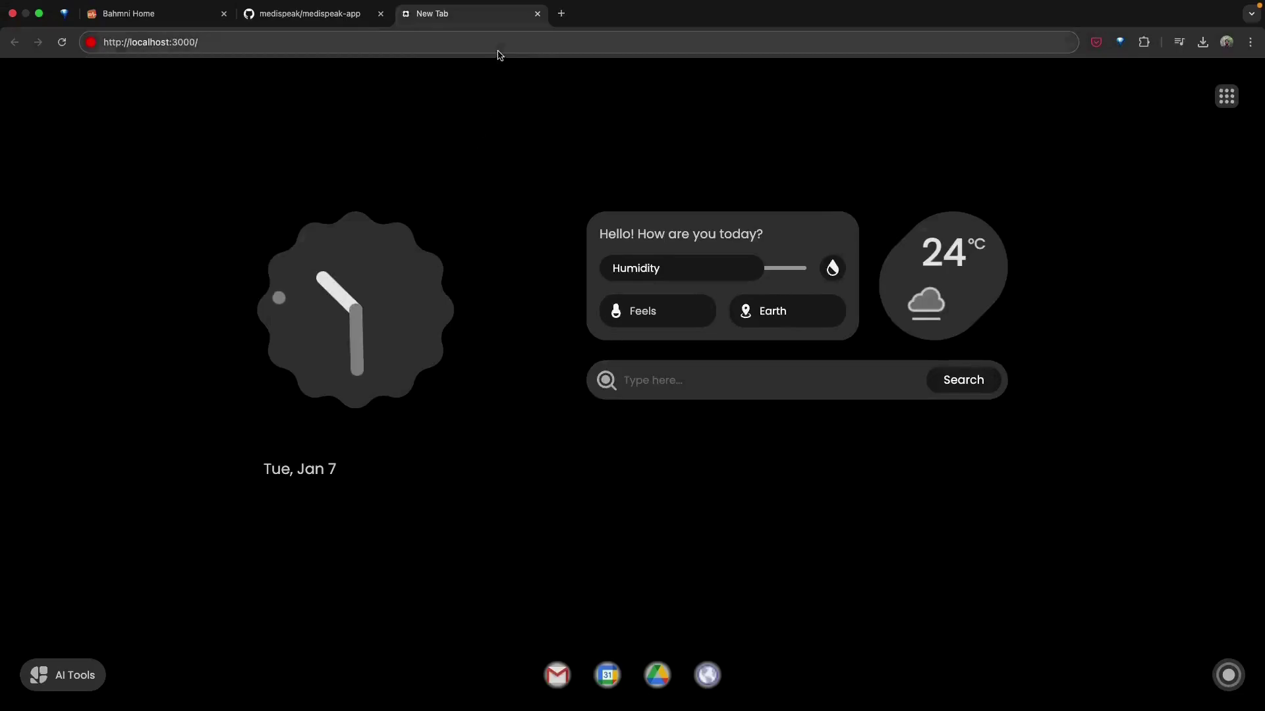
{"action": "left_click", "coordinate": [498, 54]}
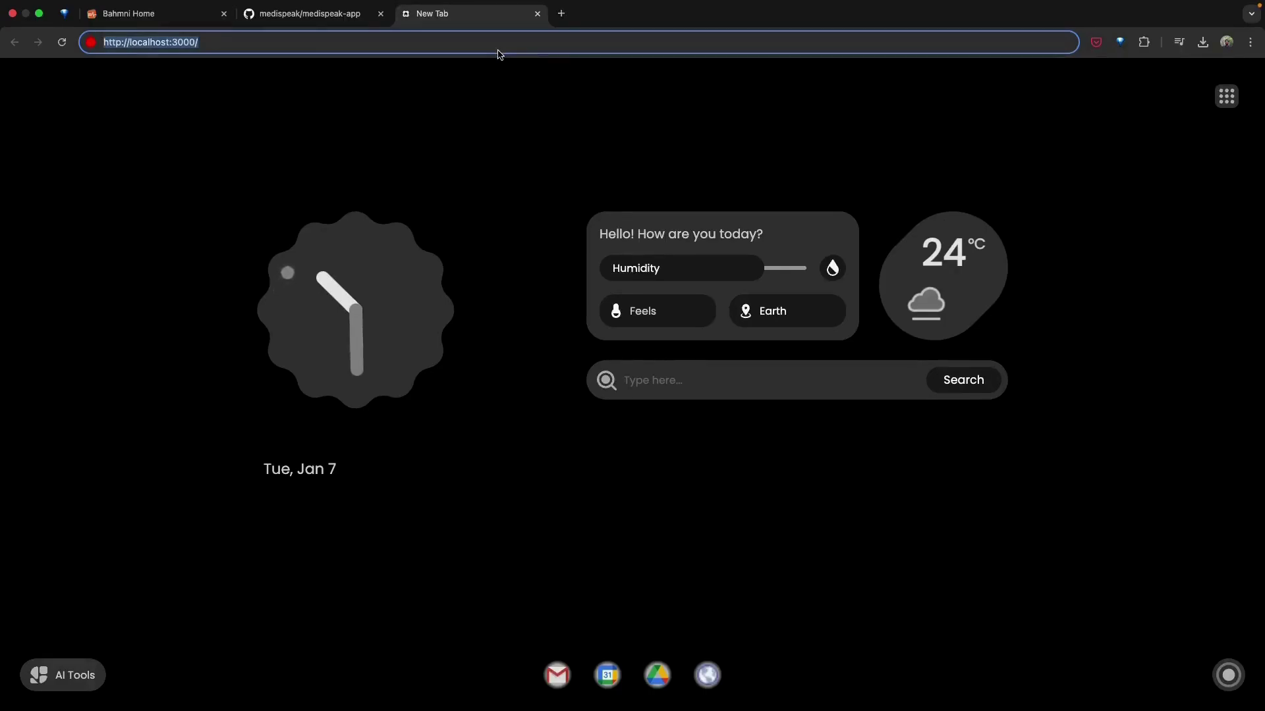
Step: Load localhost:3000 and fill in the admin e-mail
{"action": "key", "text": "Return"}
{"action": "left_click", "coordinate": [713, 390]}
{"action": "key", "text": "super+v"}
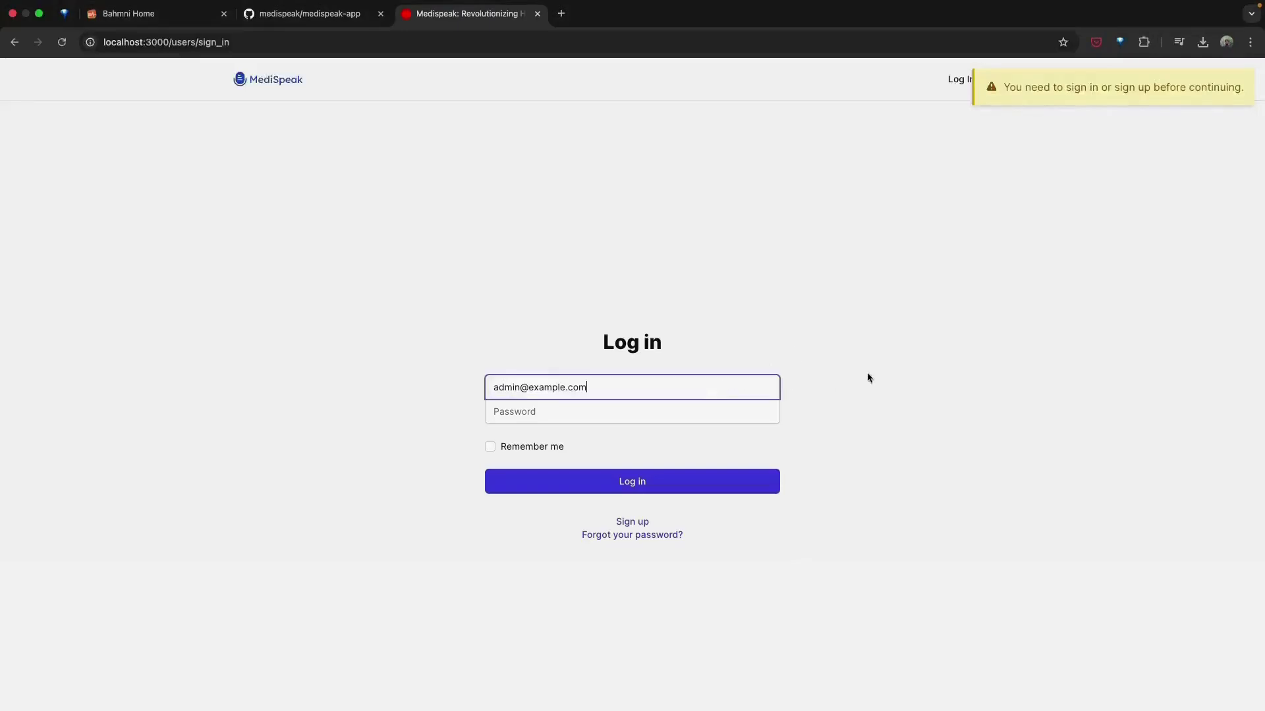
{"action": "key", "text": "super+Tab"}
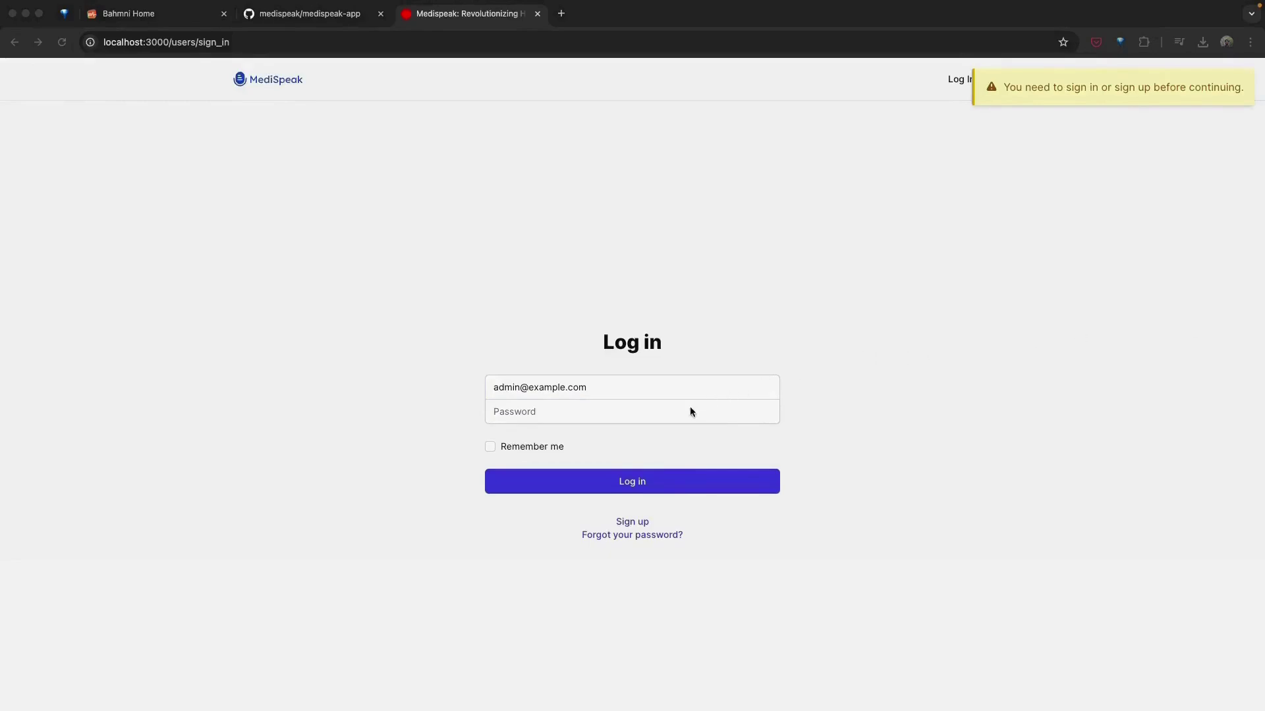
Step: Enter the account password, tick Remember me, and log in
{"action": "key", "text": "super+Tab"}
{"action": "left_click", "coordinate": [674, 416]}
{"action": "key", "text": "super+v"}
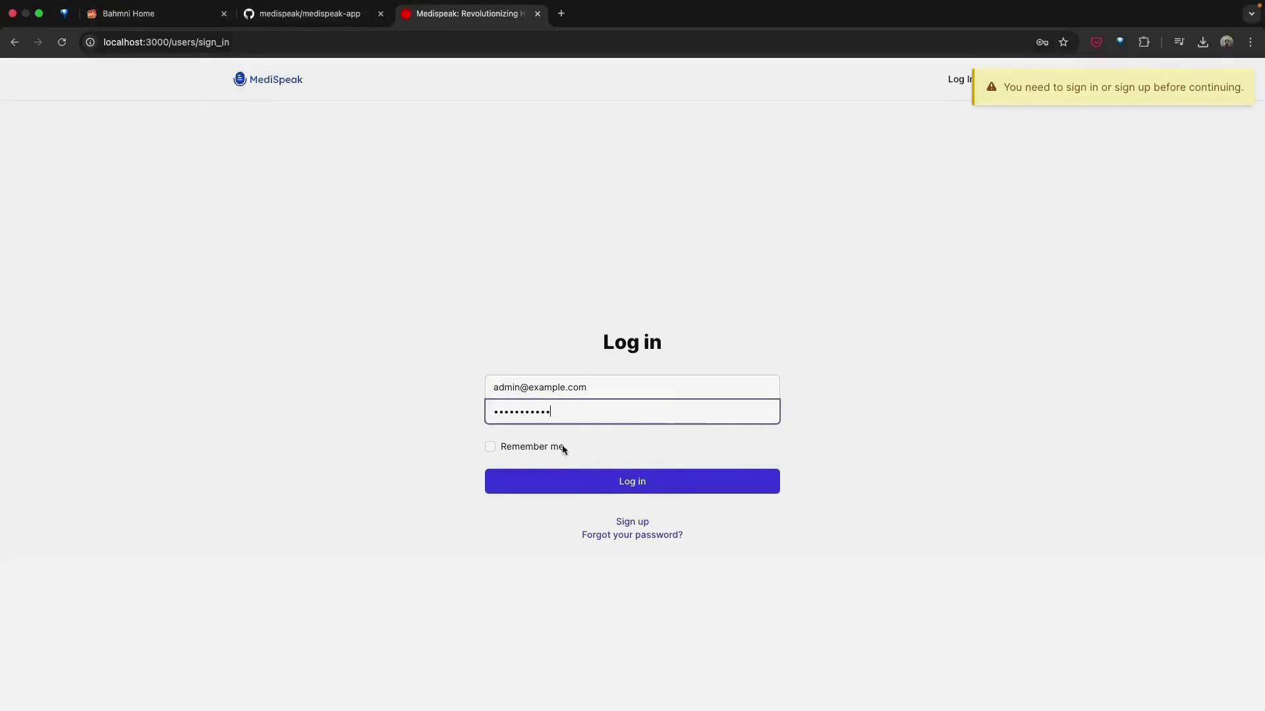
{"action": "left_click", "coordinate": [535, 448]}
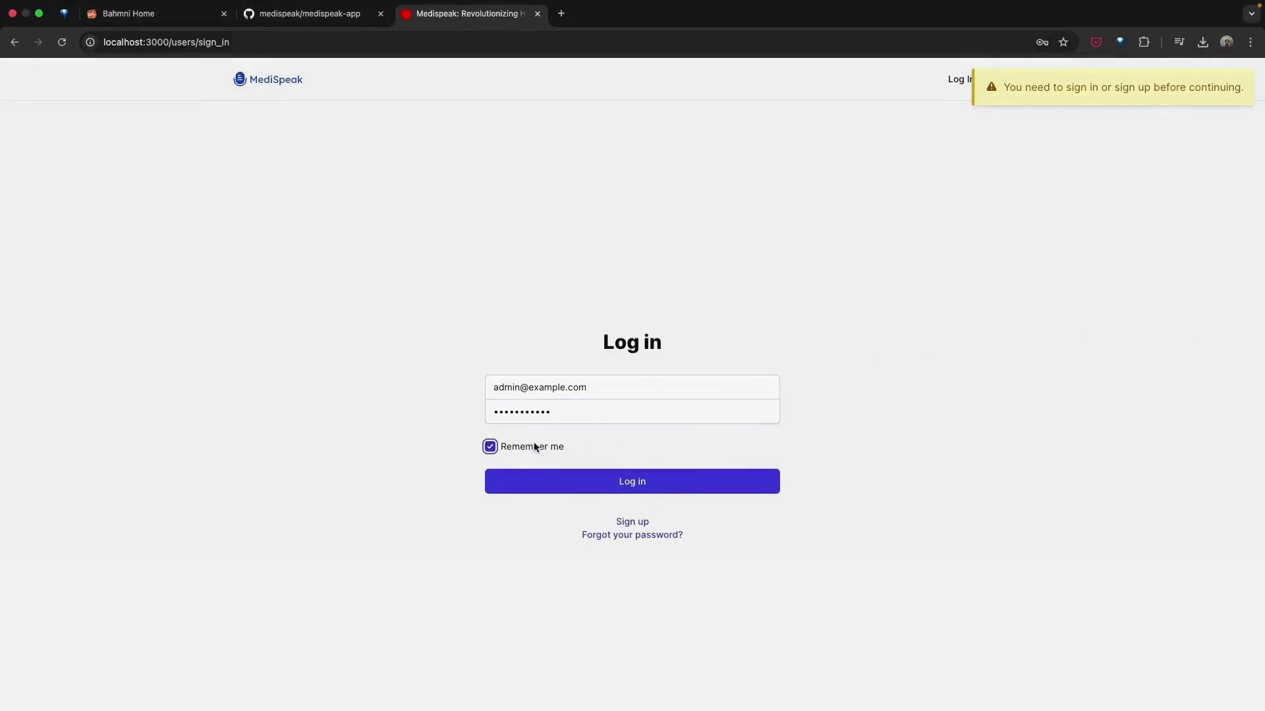
{"action": "left_click", "coordinate": [604, 478]}
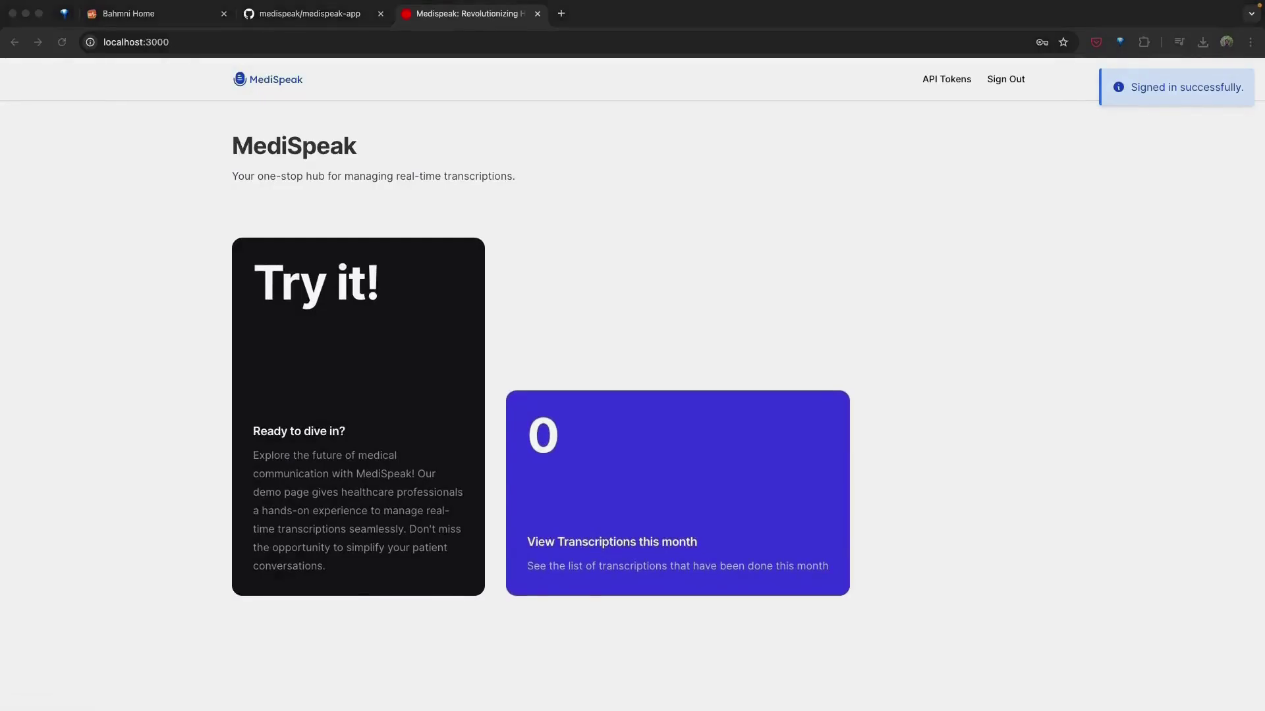
{"action": "left_click", "coordinate": [309, 42]}
{"action": "type", "text": "localhost:3000/admin"}
{"action": "key", "text": "Return"}
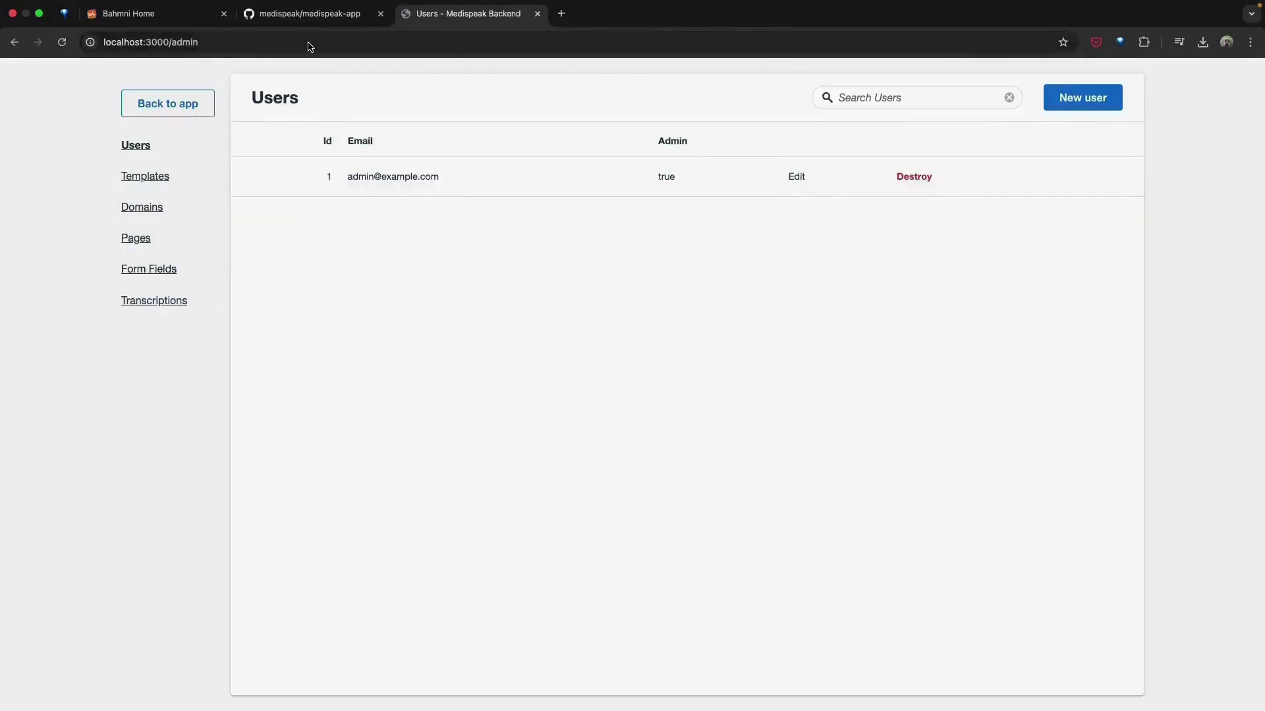
{"action": "left_click", "coordinate": [193, 180]}
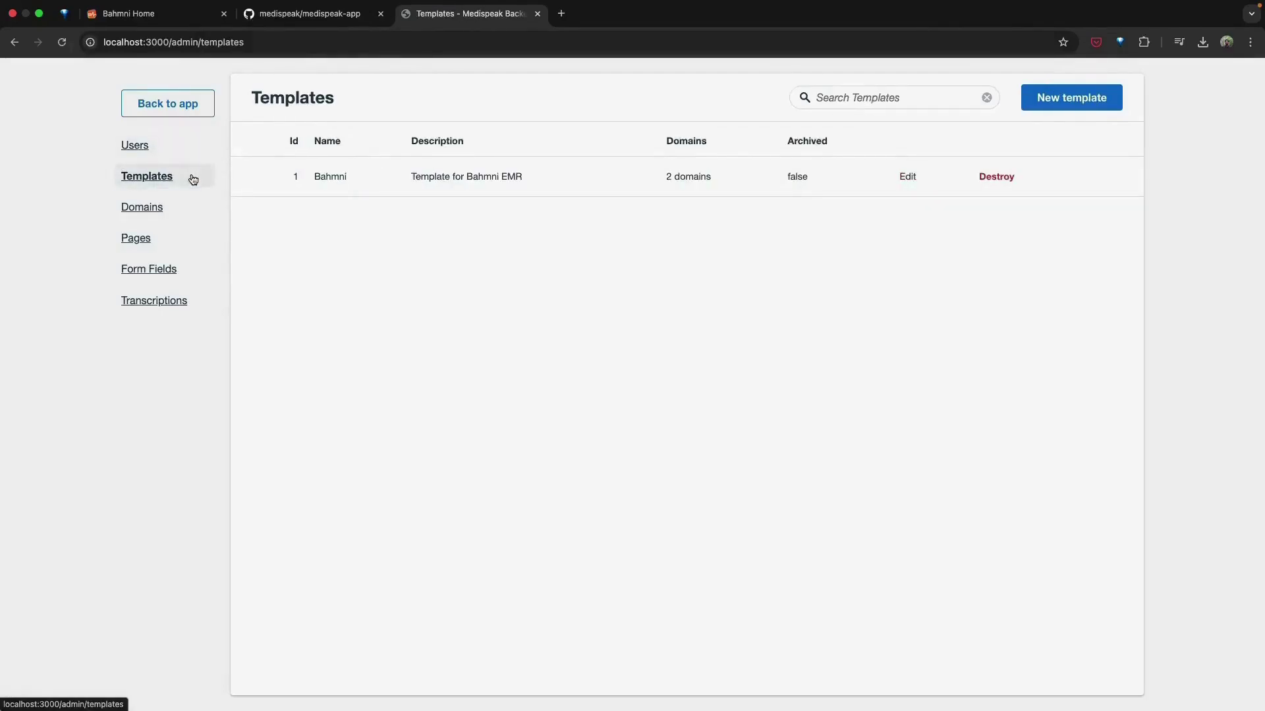
{"action": "left_click", "coordinate": [372, 179]}
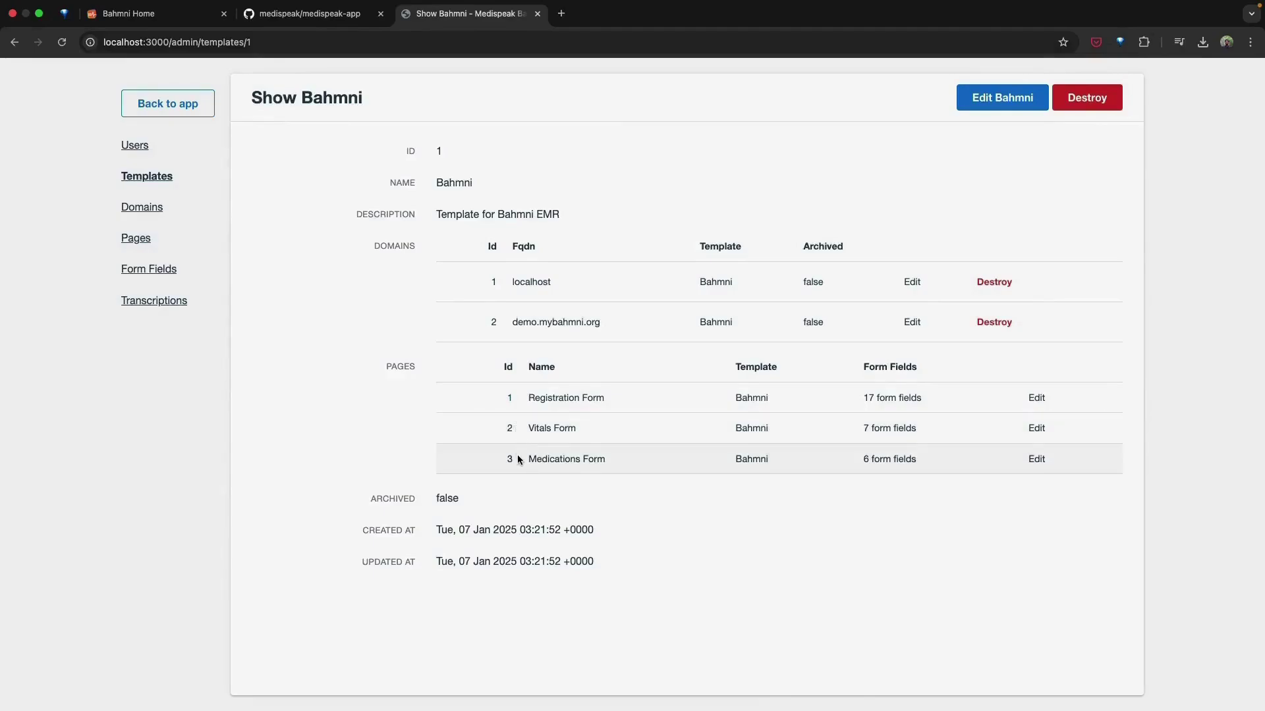
{"action": "left_click", "coordinate": [180, 244]}
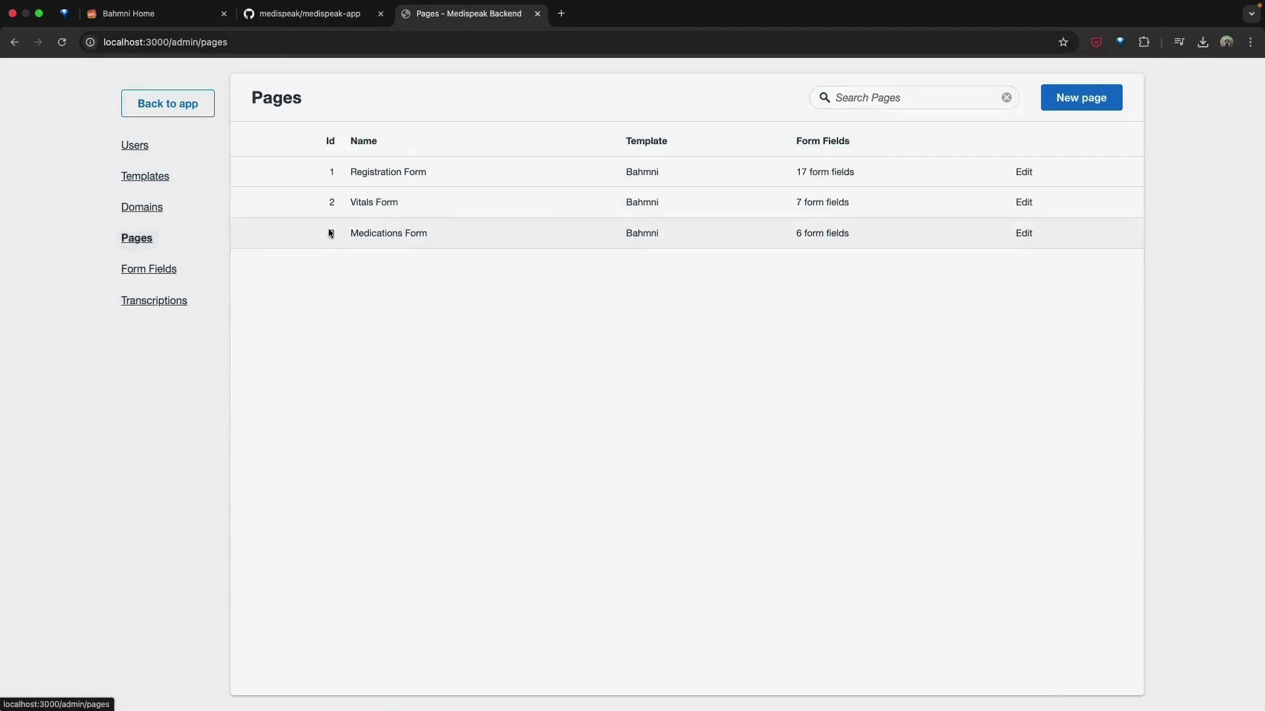
{"action": "left_click", "coordinate": [392, 213]}
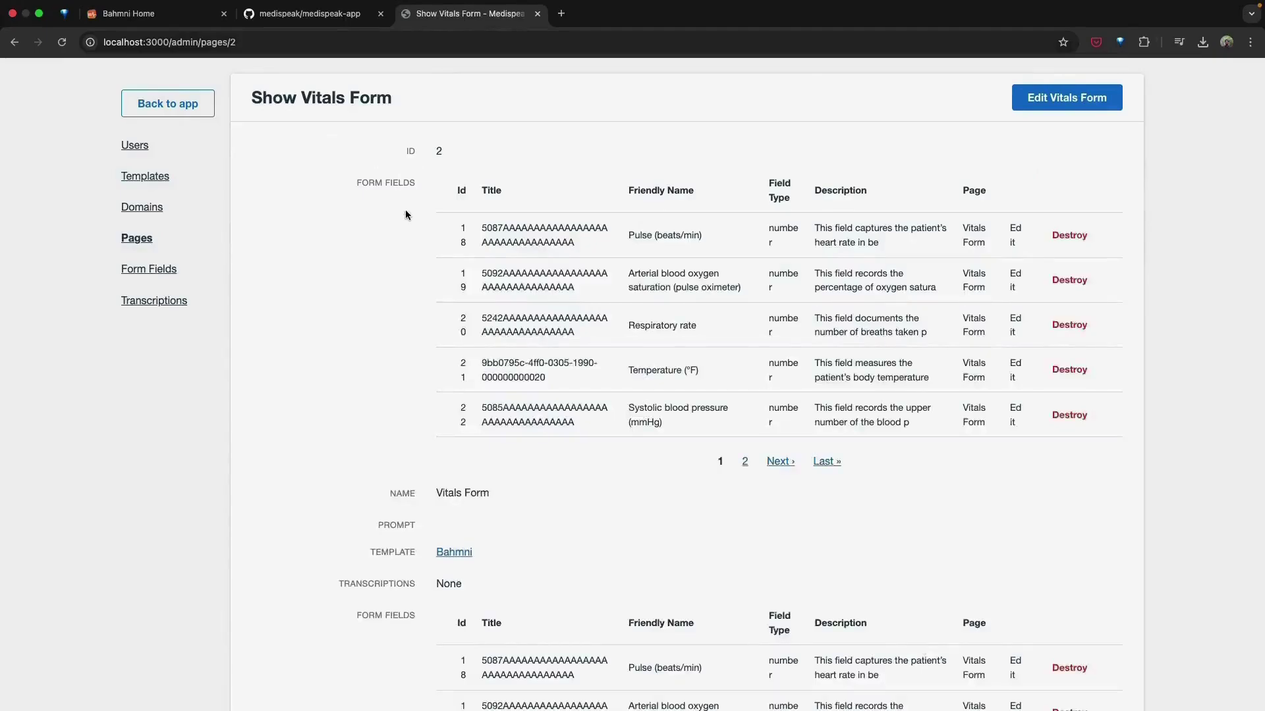
{"action": "left_click", "coordinate": [726, 237]}
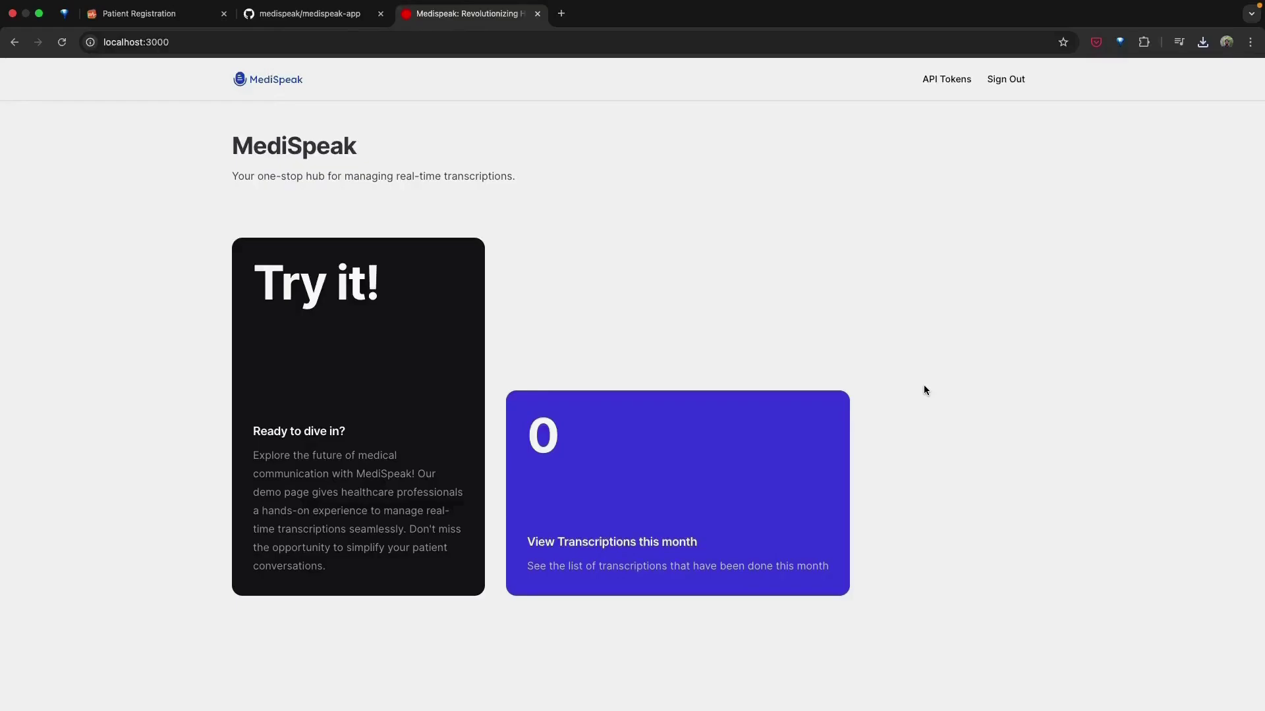
Step: Generate a Medispeak API token named 'bahmni' and copy its token value
{"action": "left_click", "coordinate": [942, 81]}
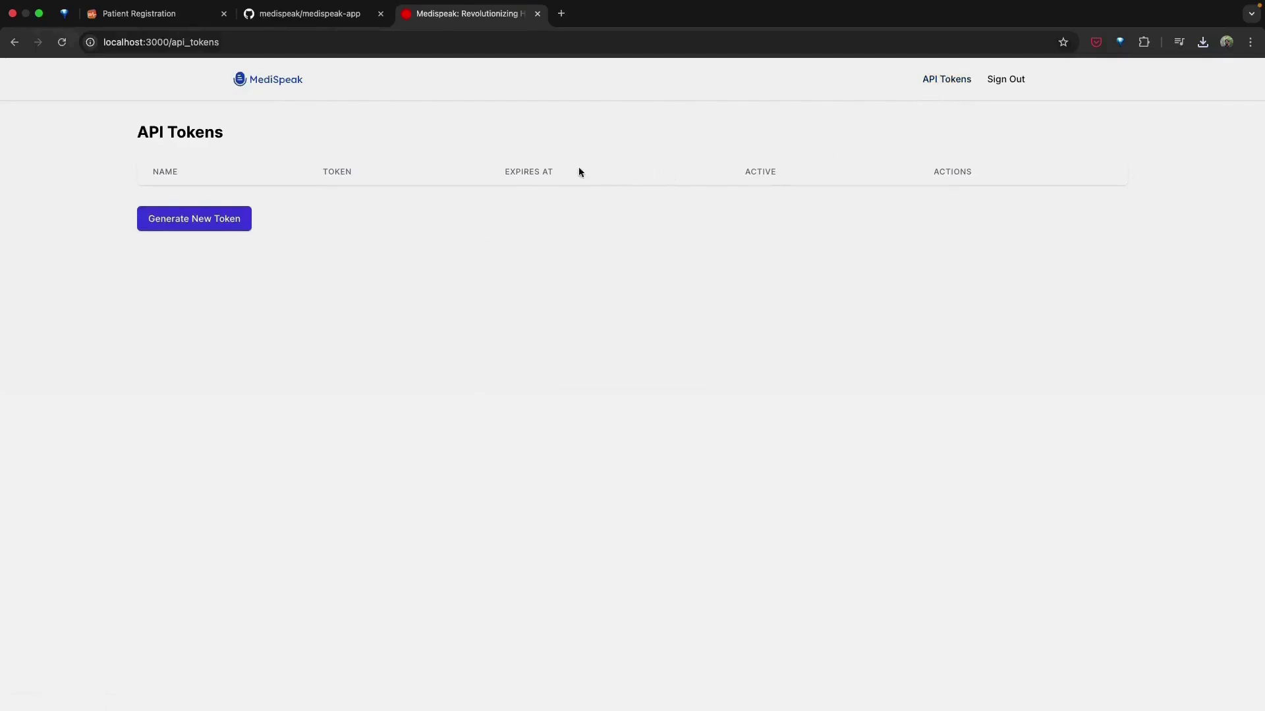
{"action": "left_click", "coordinate": [226, 218]}
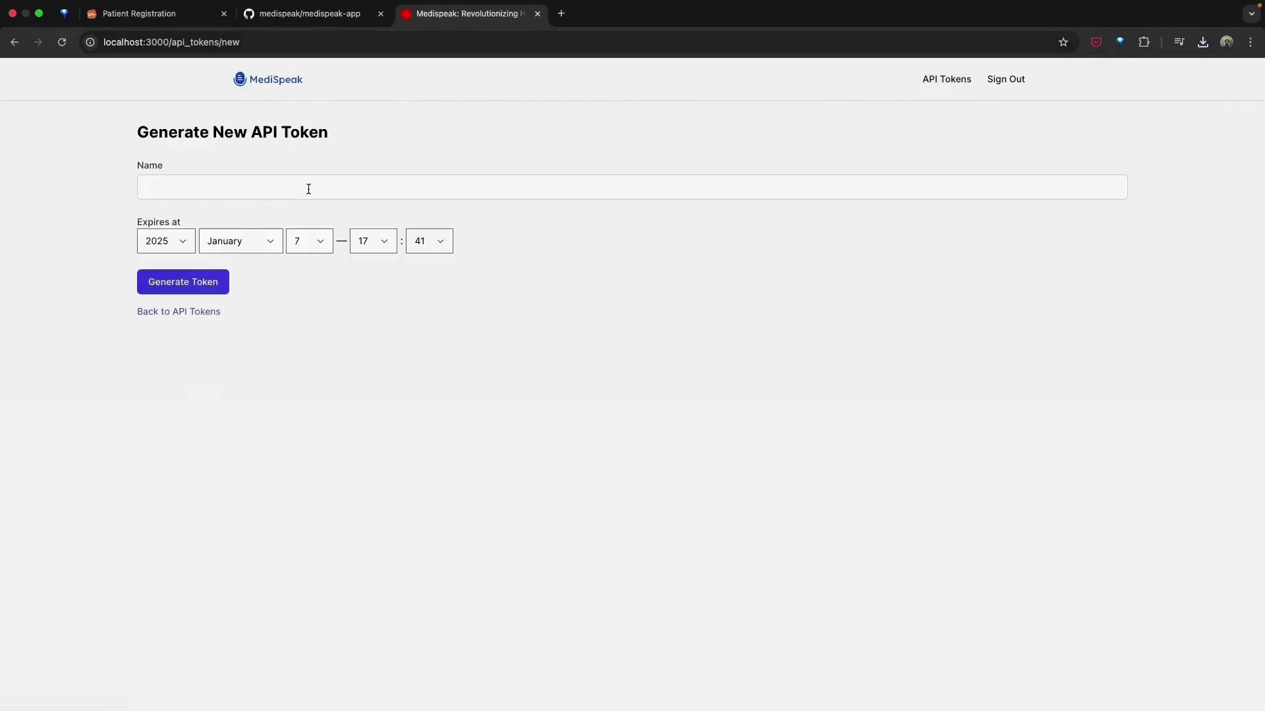
{"action": "left_click", "coordinate": [308, 188]}
{"action": "type", "text": "bahmni"}
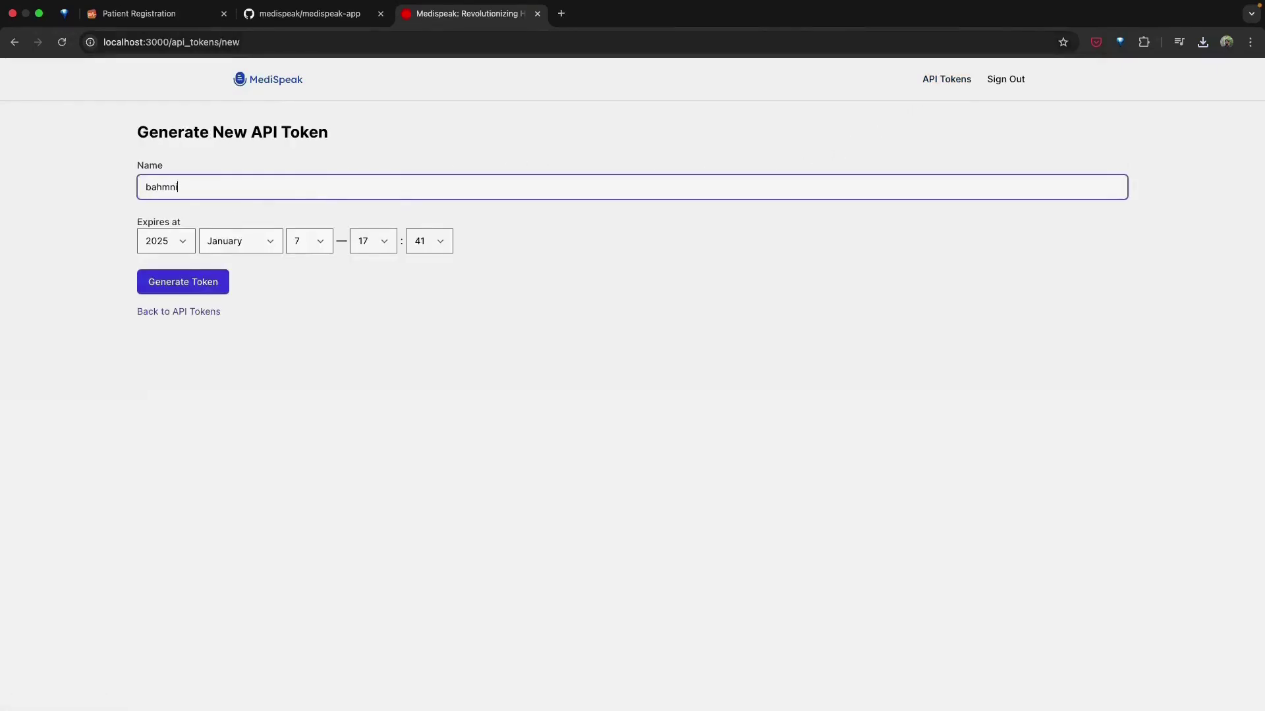
{"action": "left_click", "coordinate": [220, 289]}
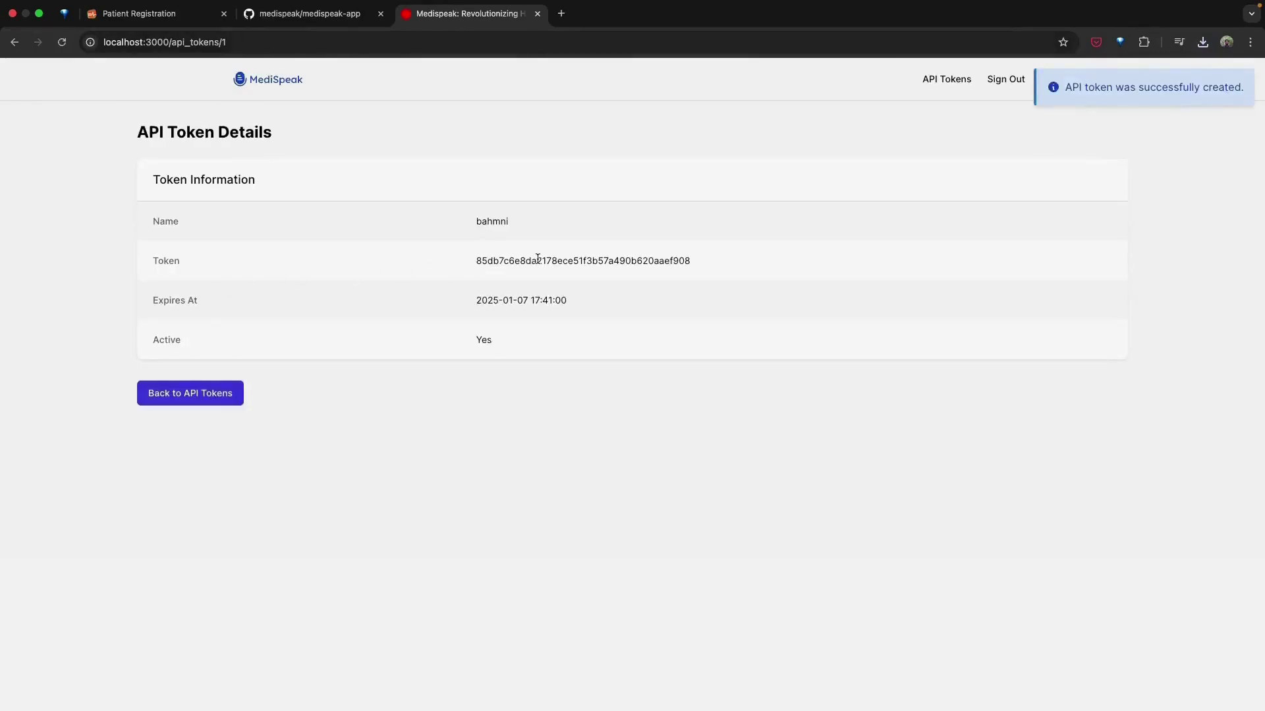
{"action": "double_click", "coordinate": [538, 259]}
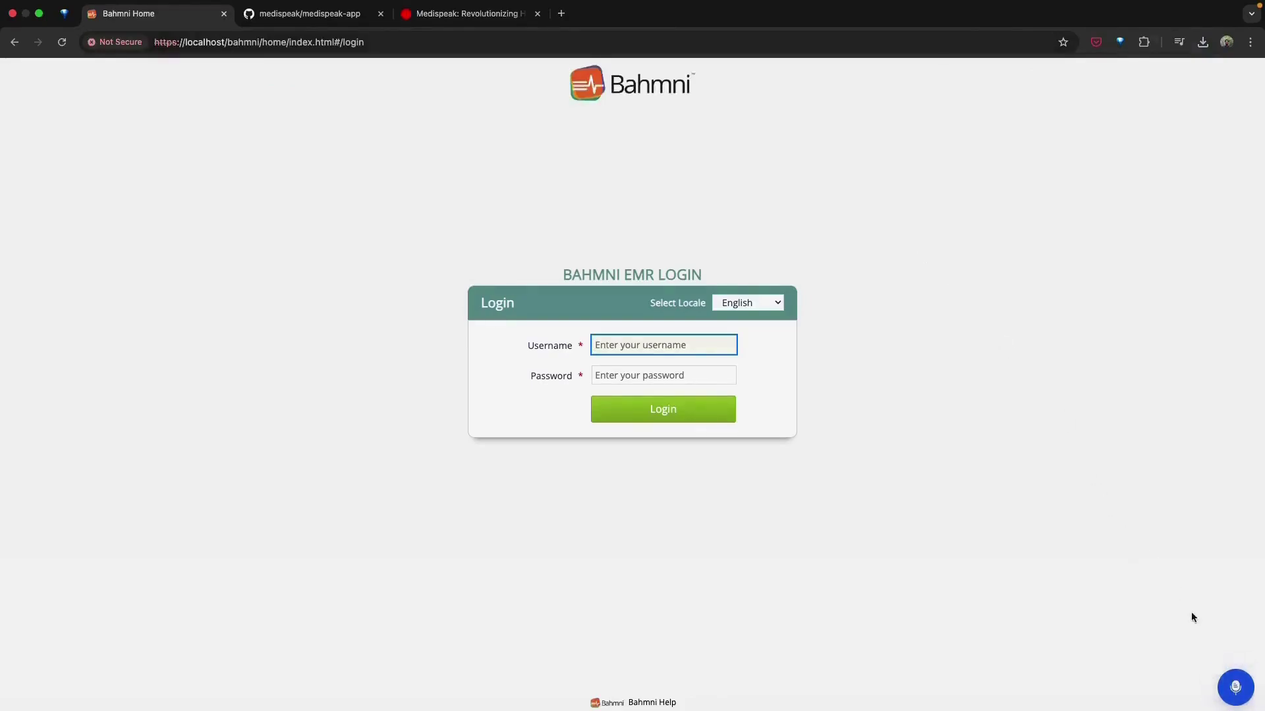
Step: Paste the copied API token into the Medispeak extension's Access Key field and save it
{"action": "left_click", "coordinate": [1234, 687]}
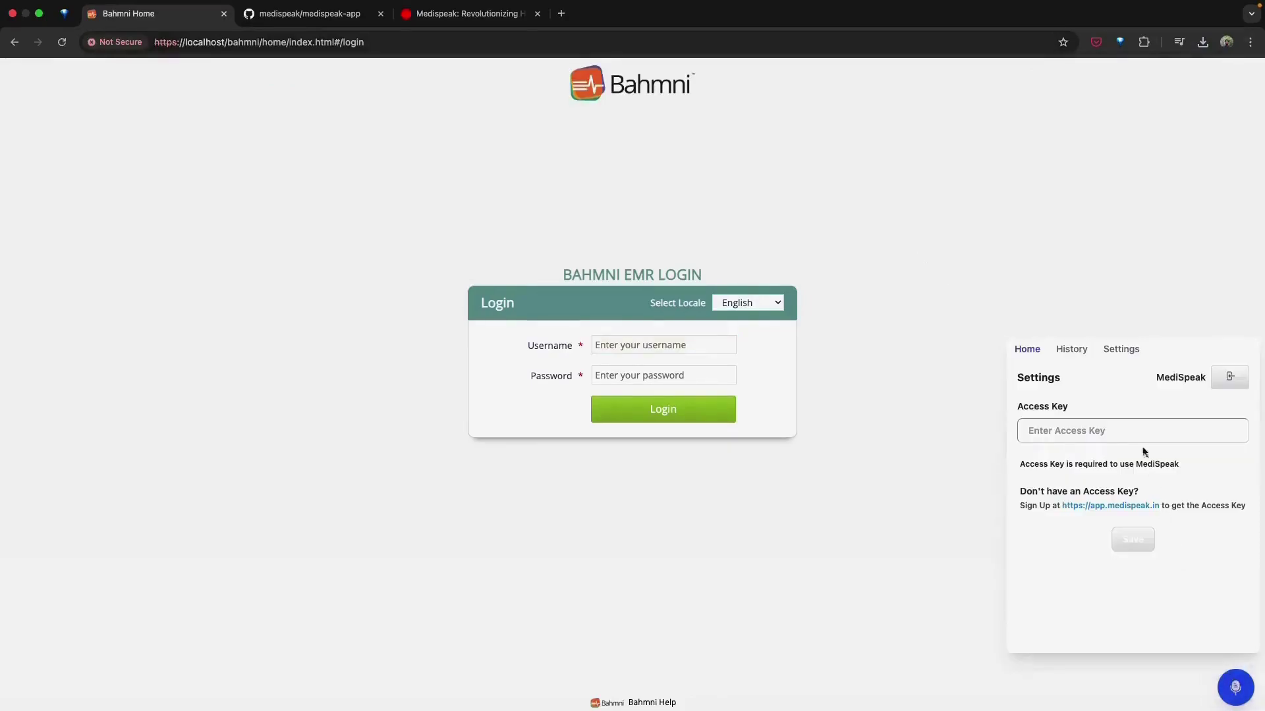
{"action": "left_click", "coordinate": [1137, 428]}
{"action": "key", "text": "super+v"}
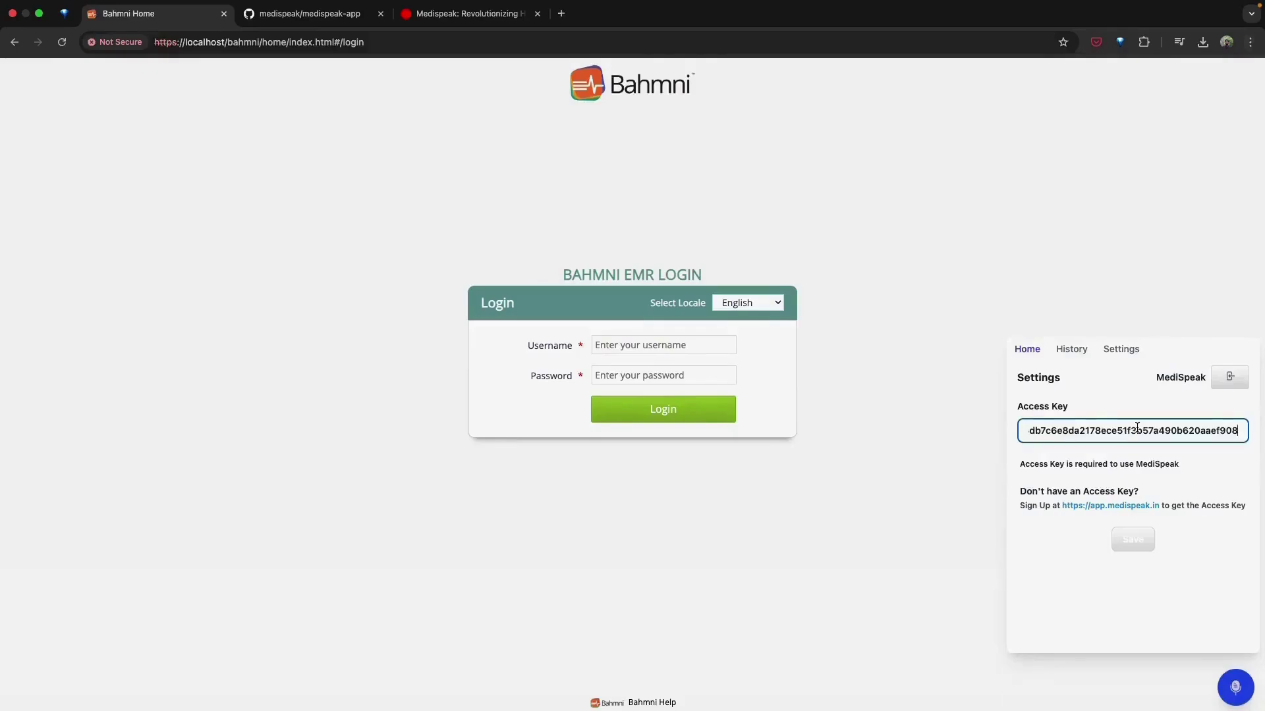
{"action": "left_click", "coordinate": [1133, 543]}
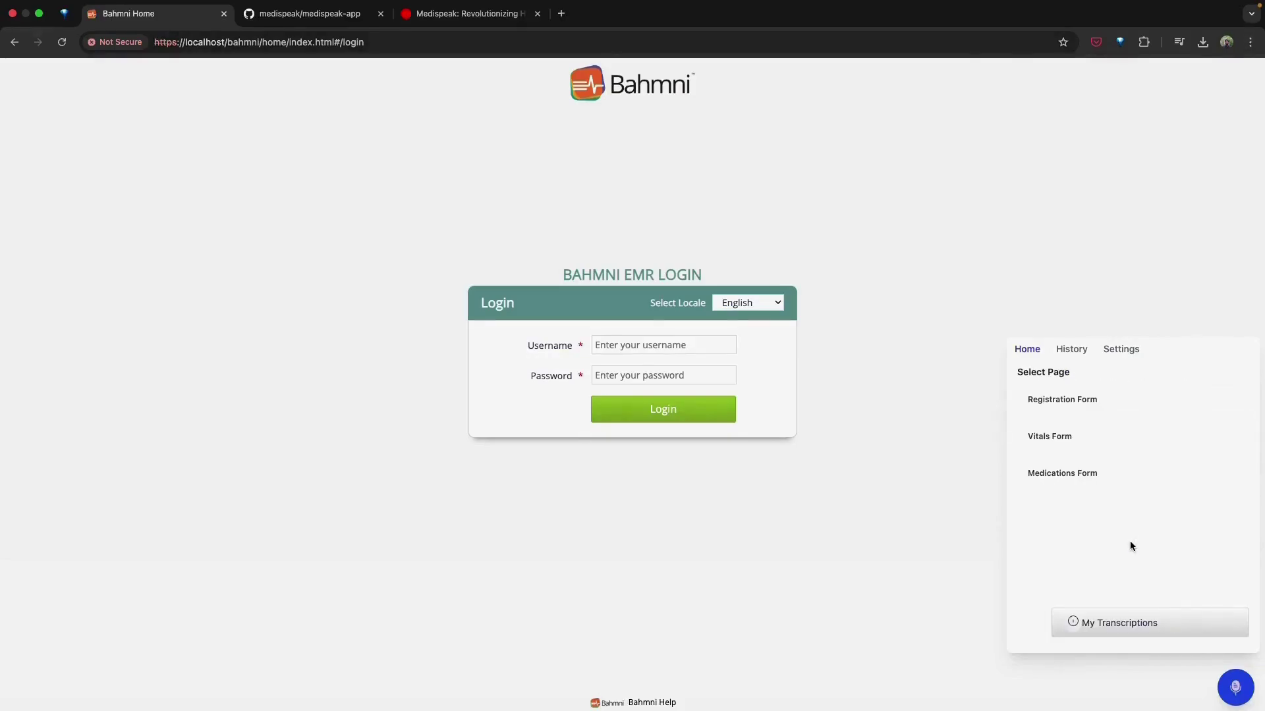
Step: Enter the saved username and the account password on the Bahmni EMR login page
{"action": "left_click", "coordinate": [631, 338]}
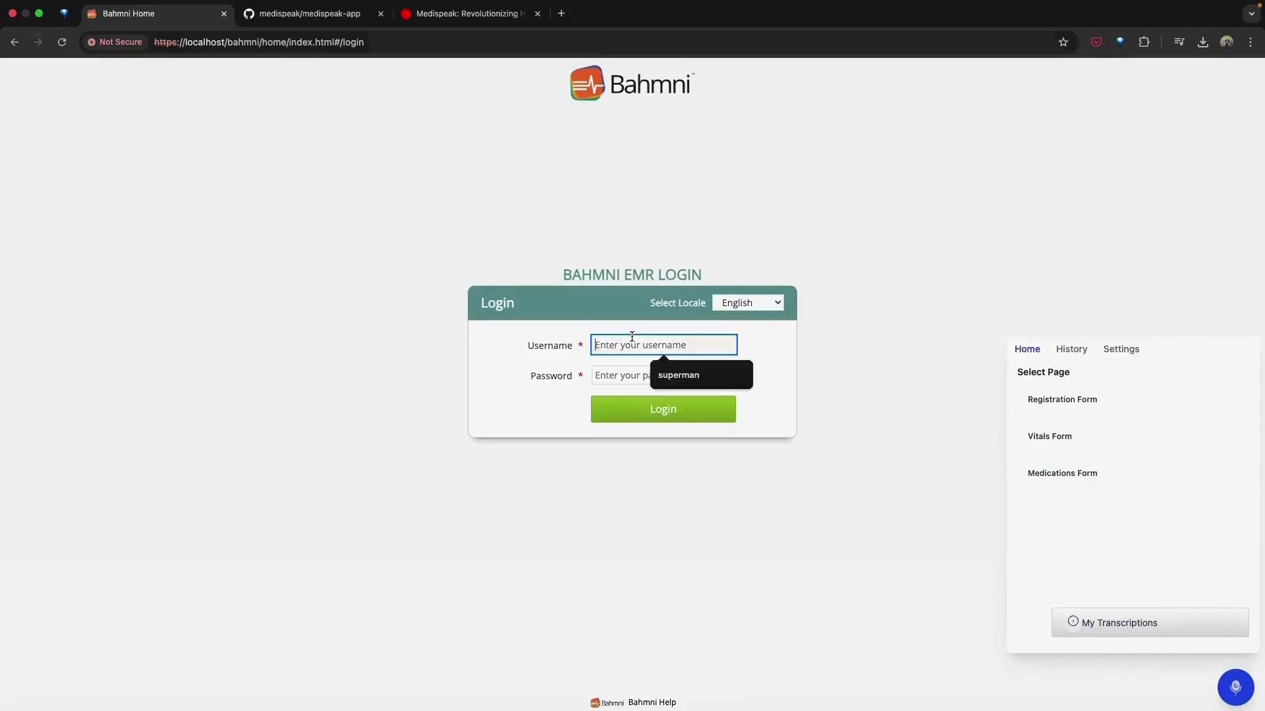
{"action": "left_click", "coordinate": [678, 375]}
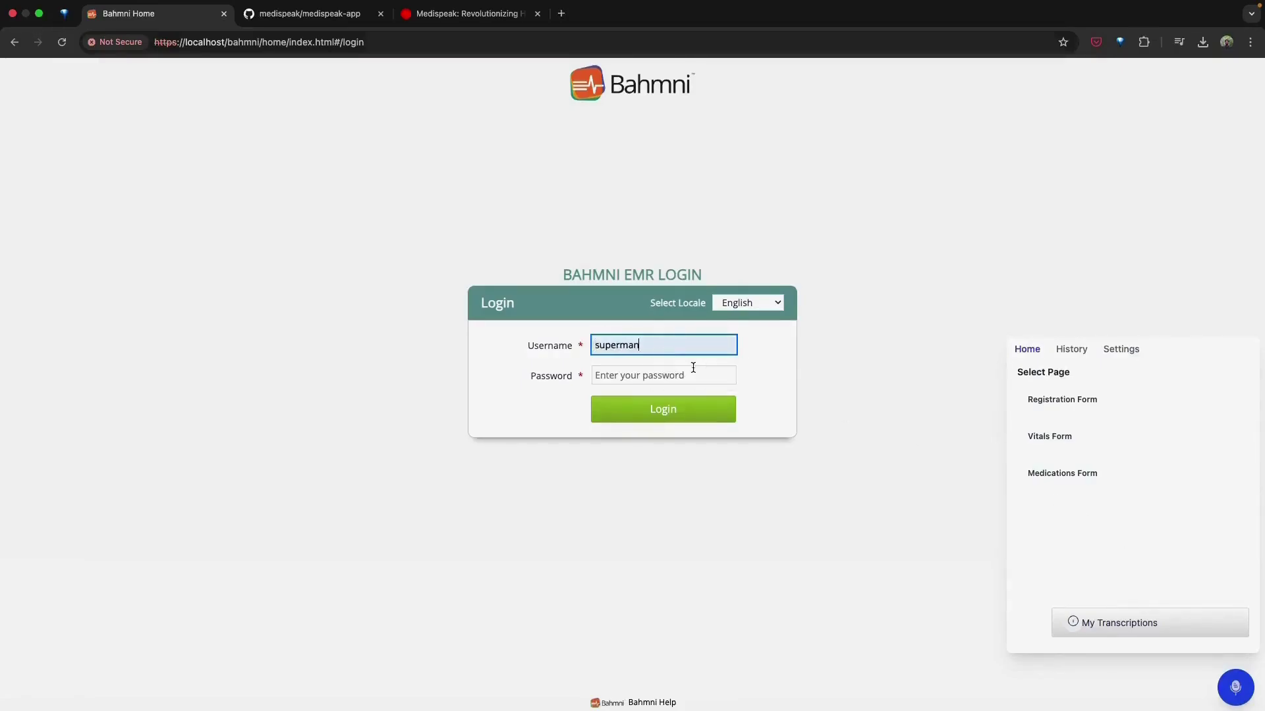
{"action": "left_click", "coordinate": [692, 372]}
{"action": "type", "text": "Admin123"}
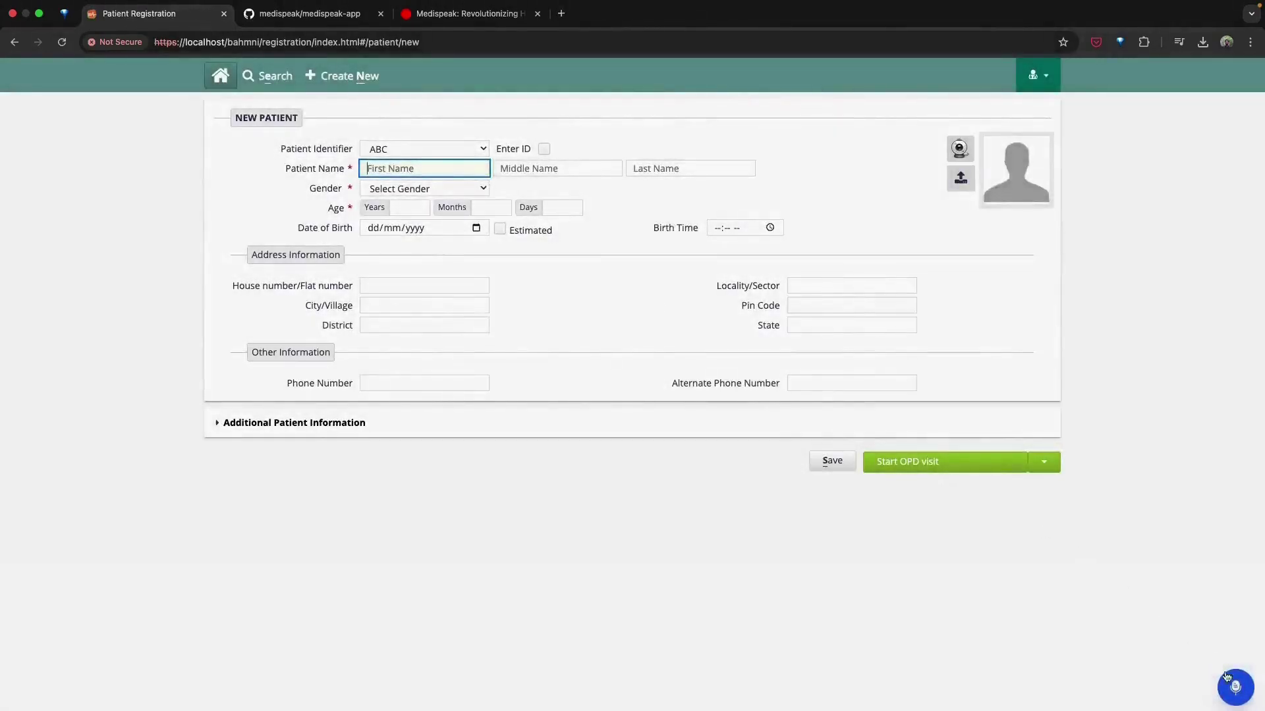
Step: Pick Registration Form in Medispeak and record a voice note of the patient's registration details
{"action": "left_click", "coordinate": [1235, 689]}
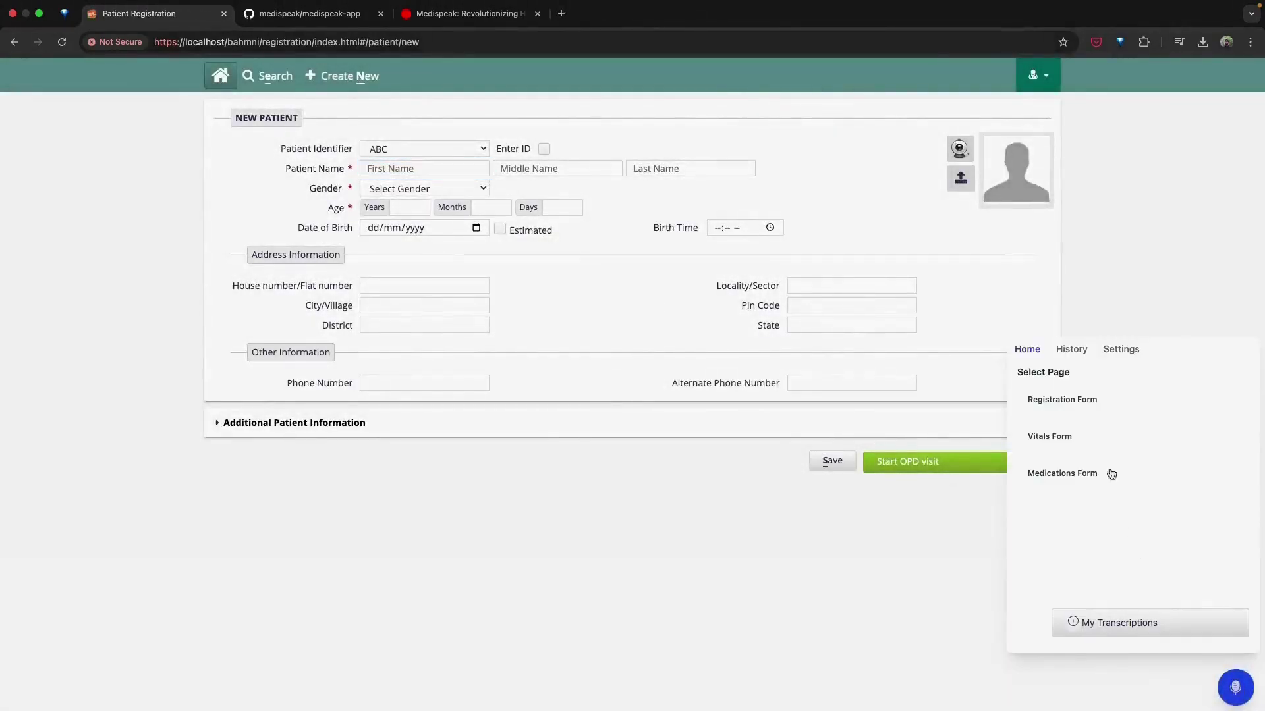
{"action": "left_click", "coordinate": [1062, 400]}
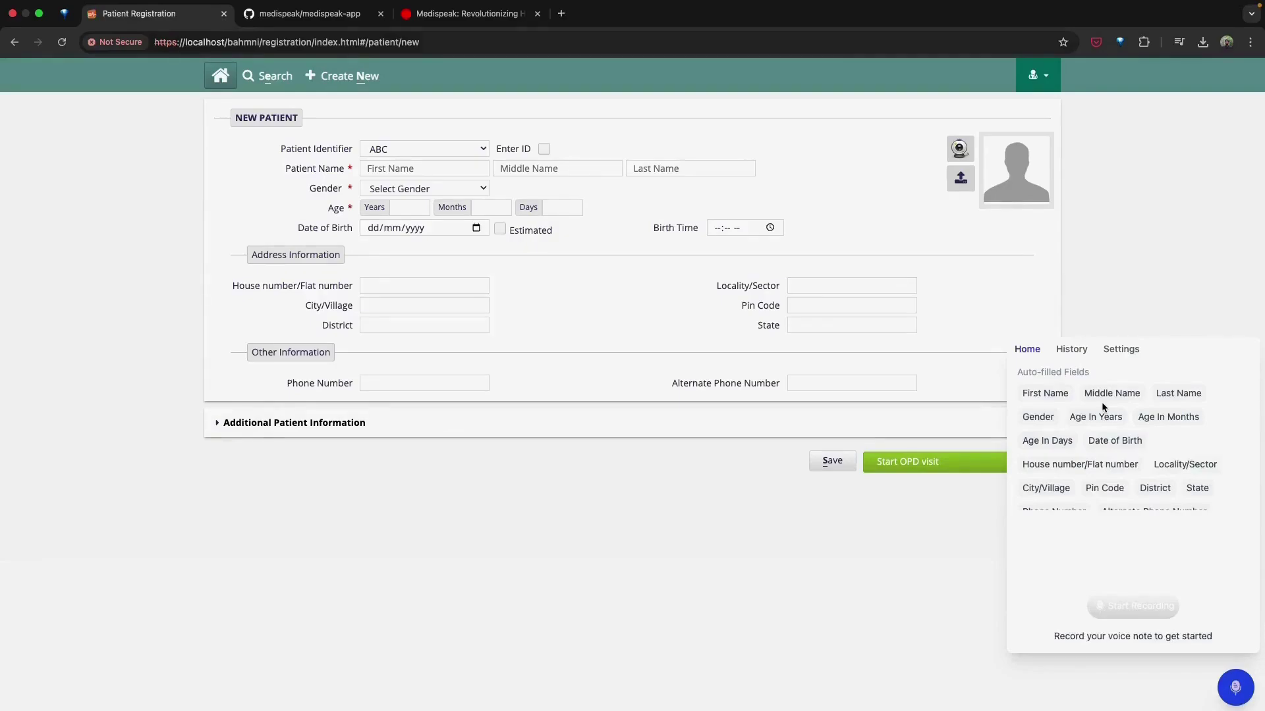
{"action": "left_click", "coordinate": [1129, 612]}
{"action": "left_click", "coordinate": [1129, 612]}
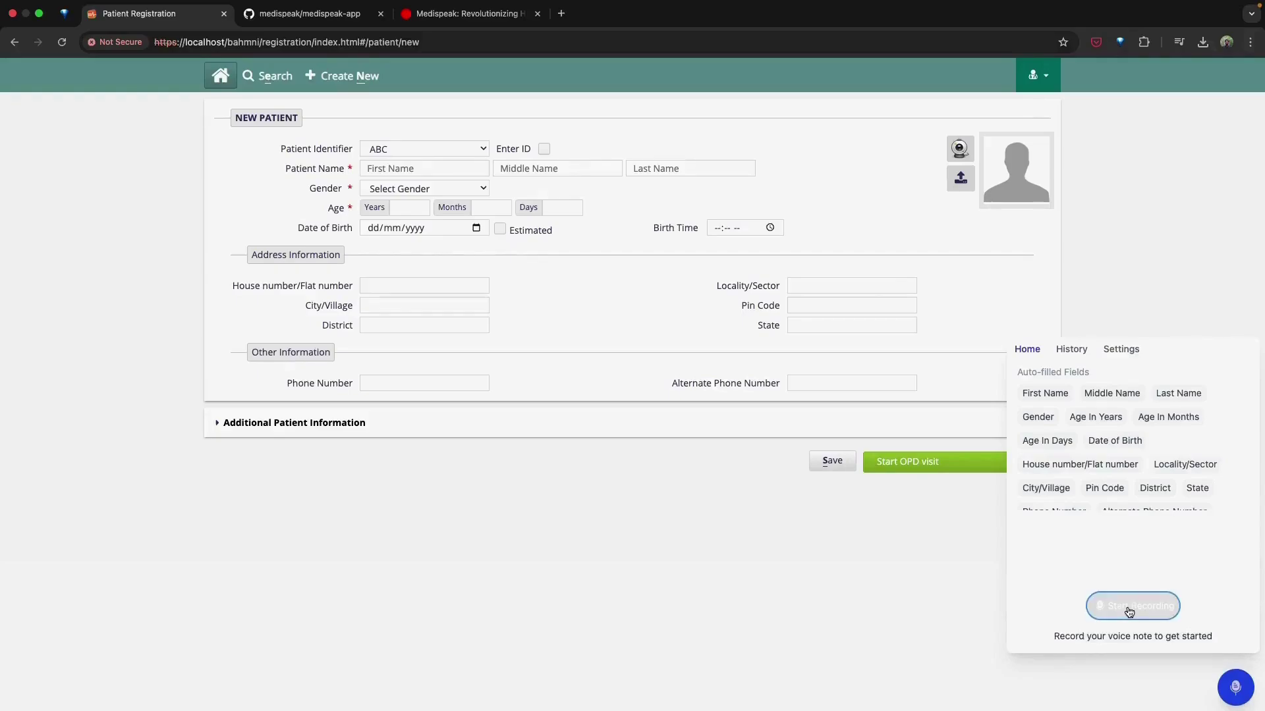
{"action": "left_click", "coordinate": [1132, 606]}
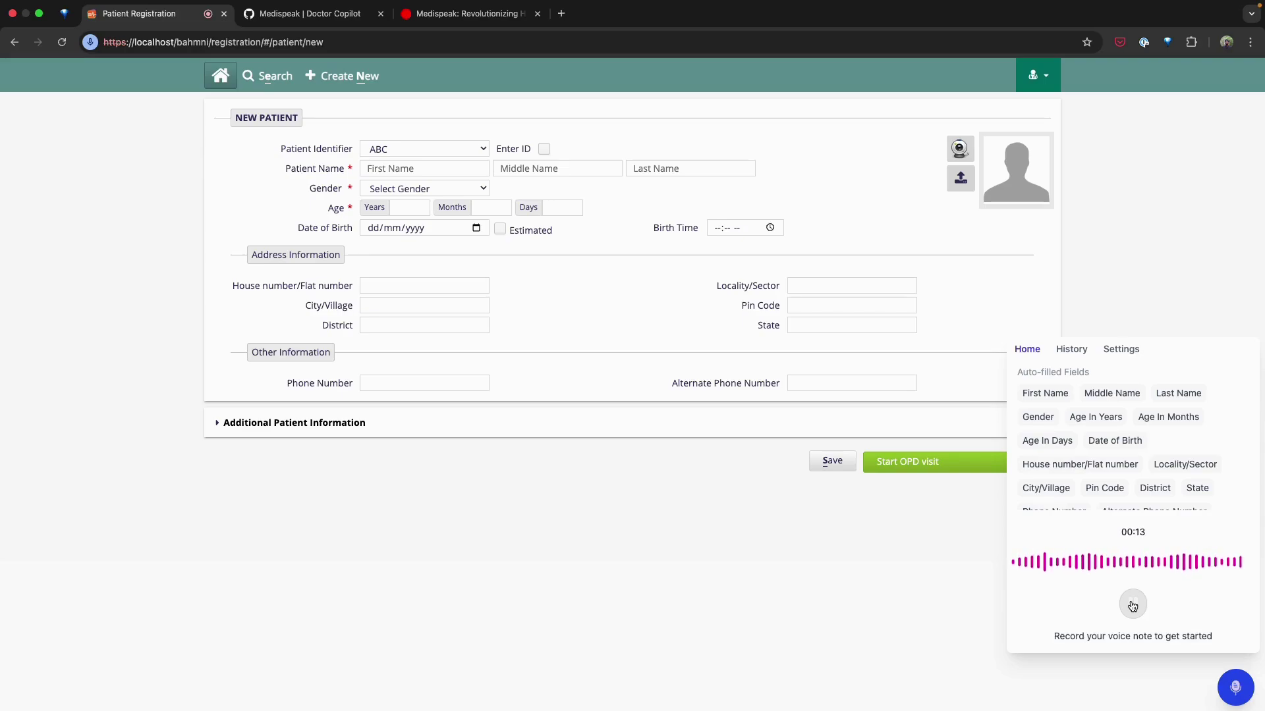
{"action": "left_click", "coordinate": [1133, 605]}
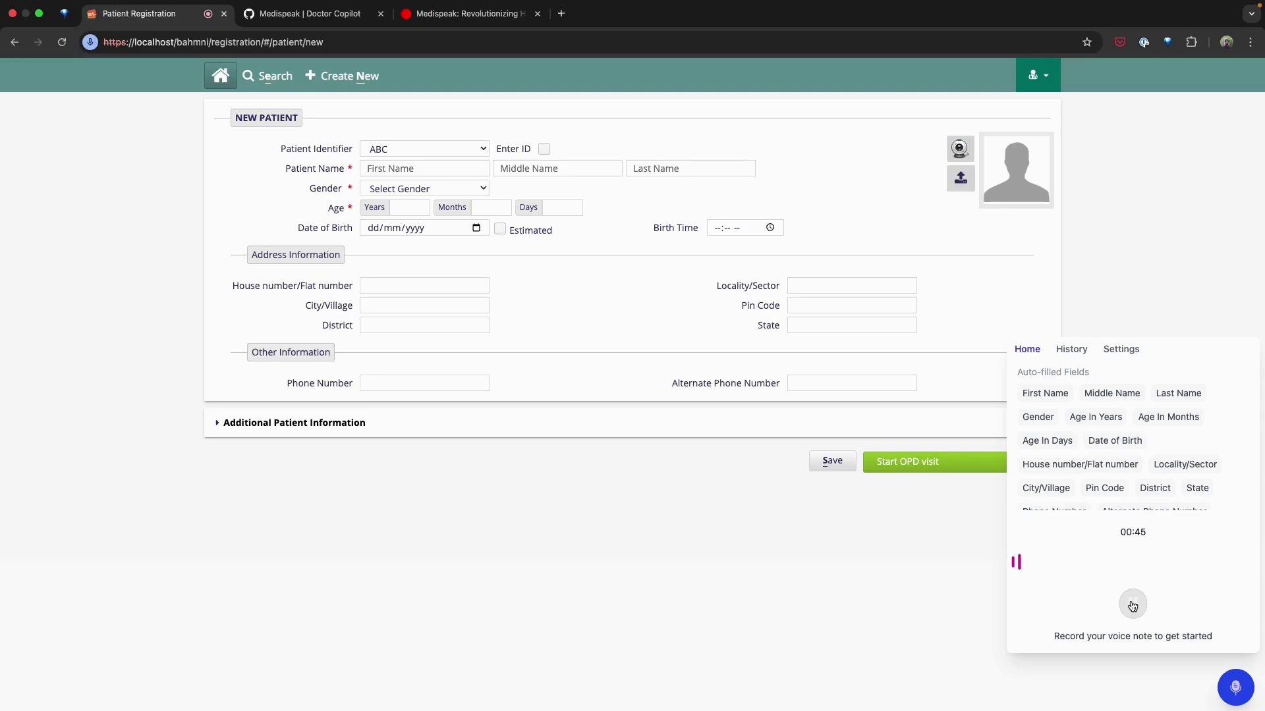
Step: Pause, transcribe the registration voice note, and auto-fill the New Patient form from it
{"action": "left_click", "coordinate": [1132, 605]}
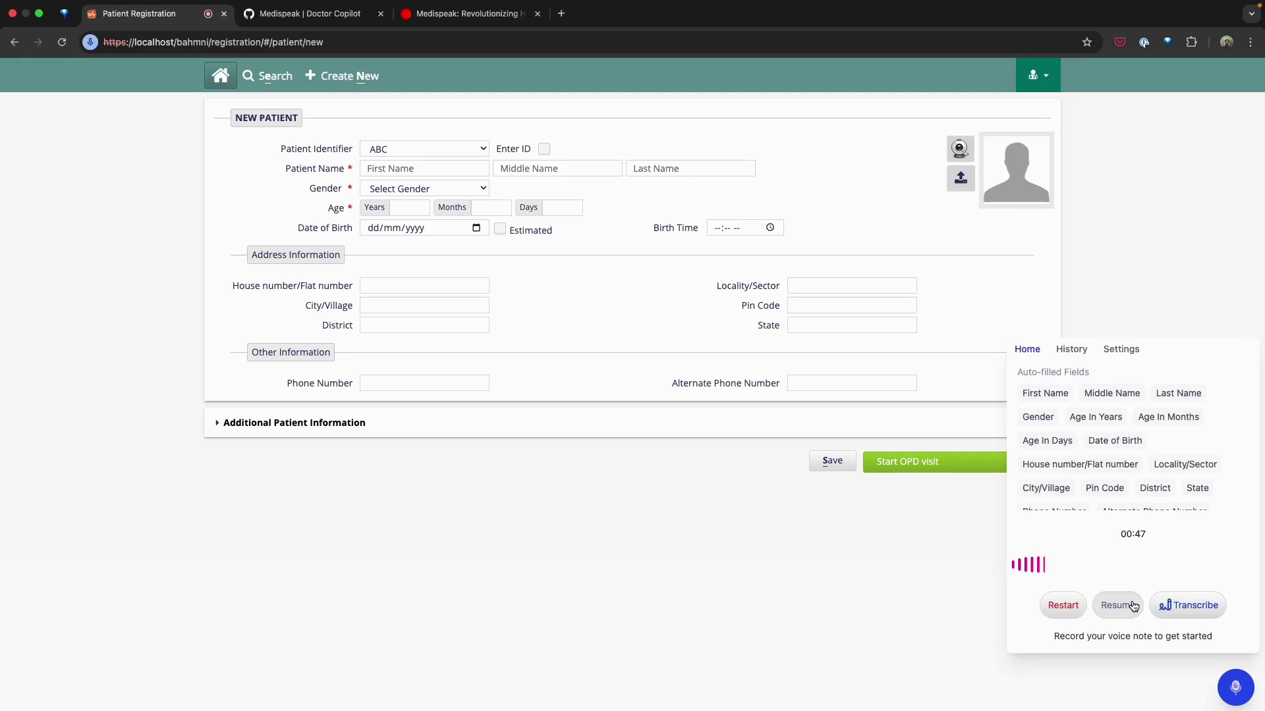
{"action": "left_click", "coordinate": [1194, 605]}
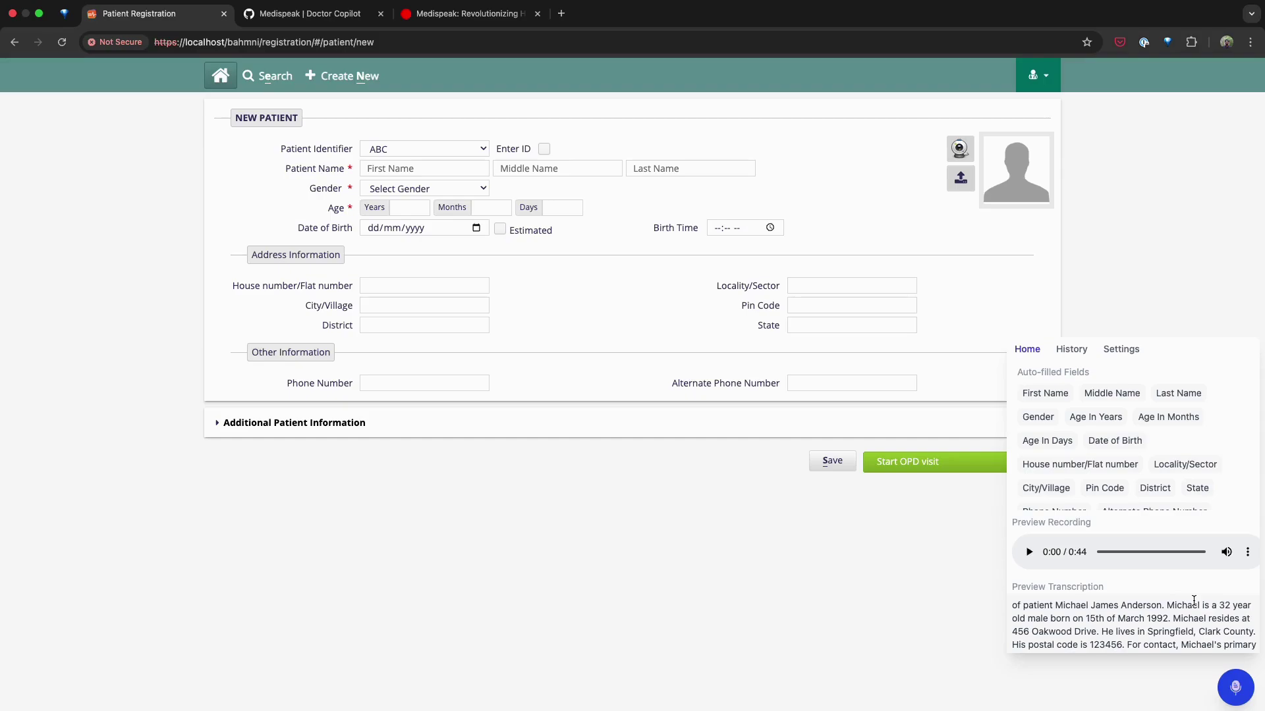
{"action": "scroll", "coordinate": [1194, 601], "scroll_direction": "down", "scroll_amount": 2}
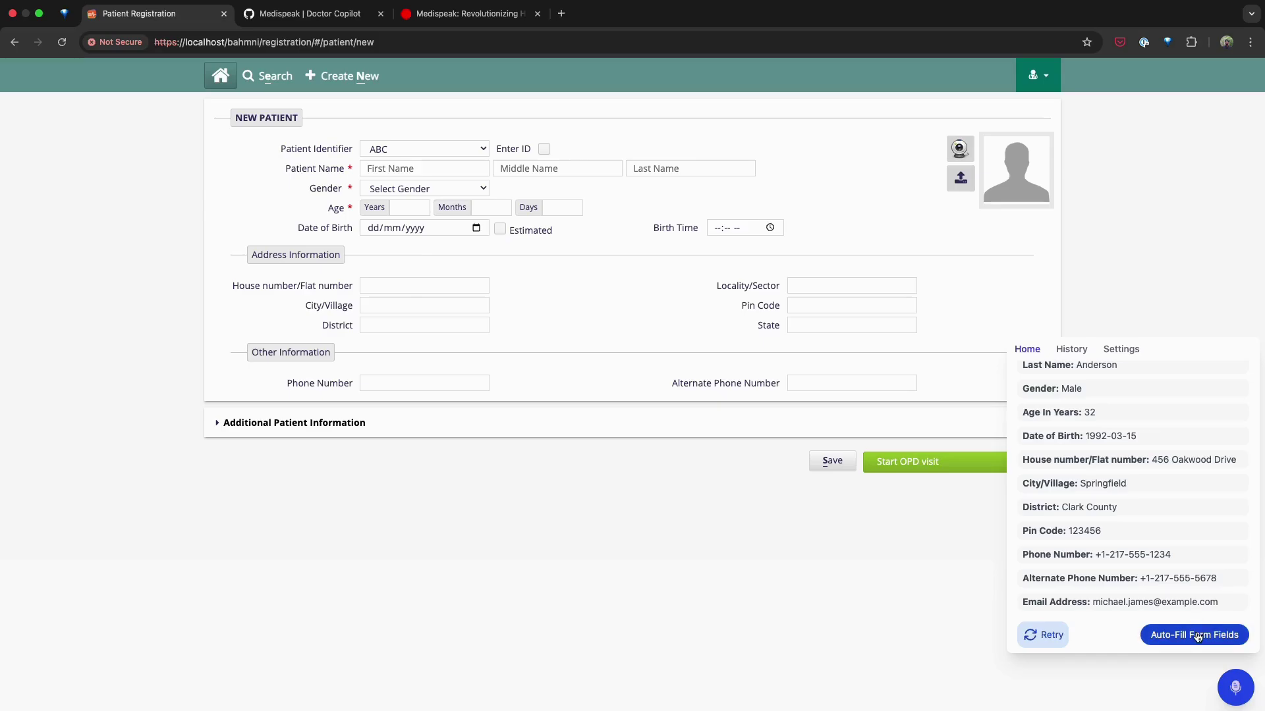
{"action": "left_click", "coordinate": [1195, 635]}
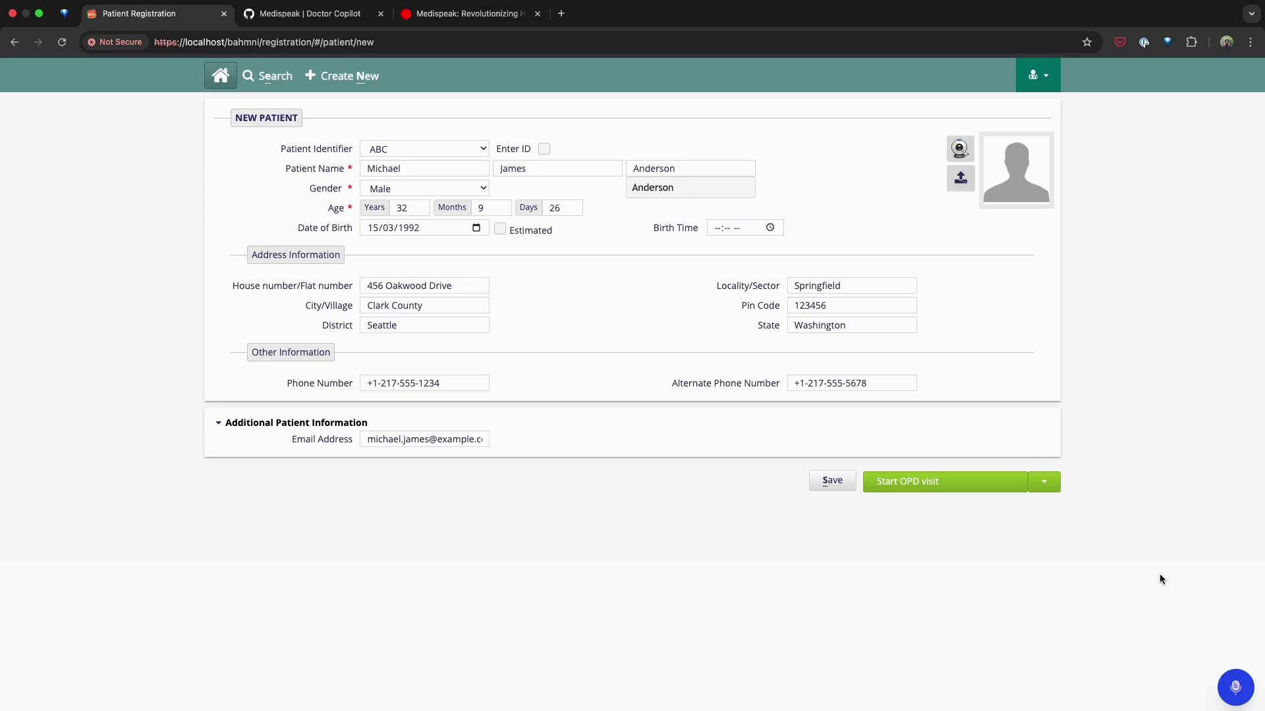
Step: Save the patient with a new OPD visit, then return to the Bahmni home dashboard
{"action": "left_click", "coordinate": [912, 481]}
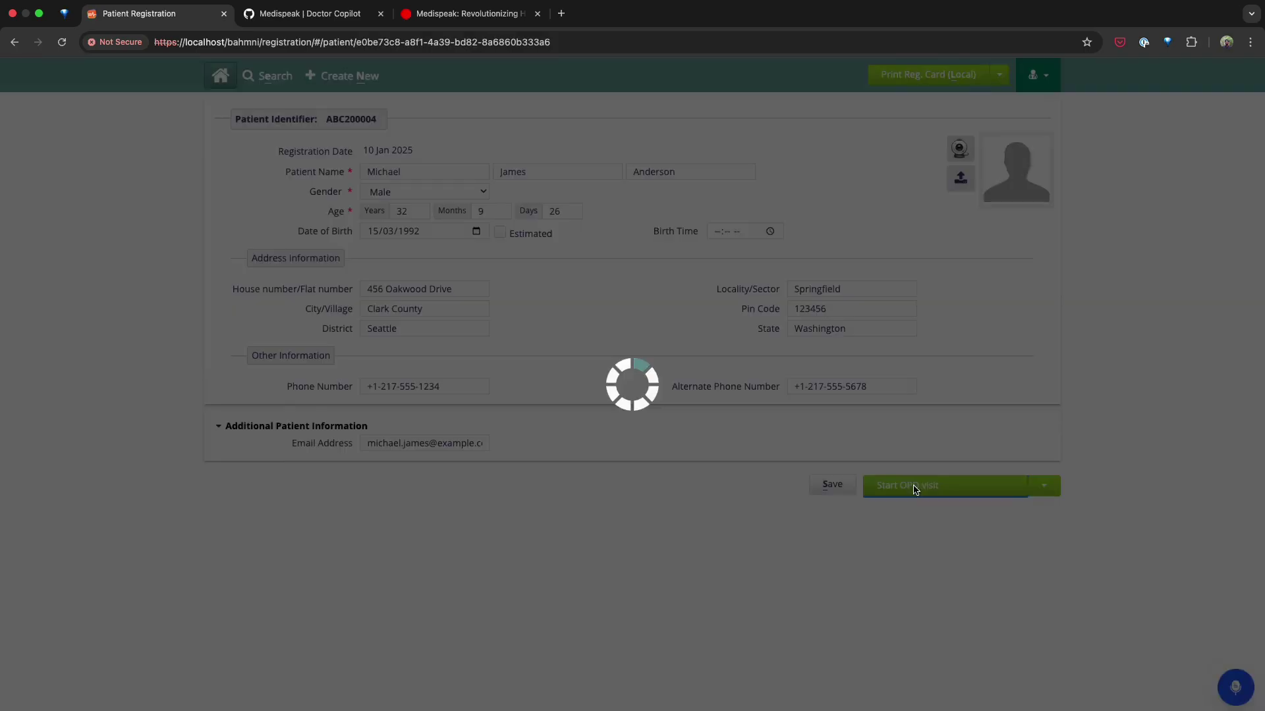
{"action": "scroll", "coordinate": [913, 485], "scroll_direction": "down", "scroll_amount": 3}
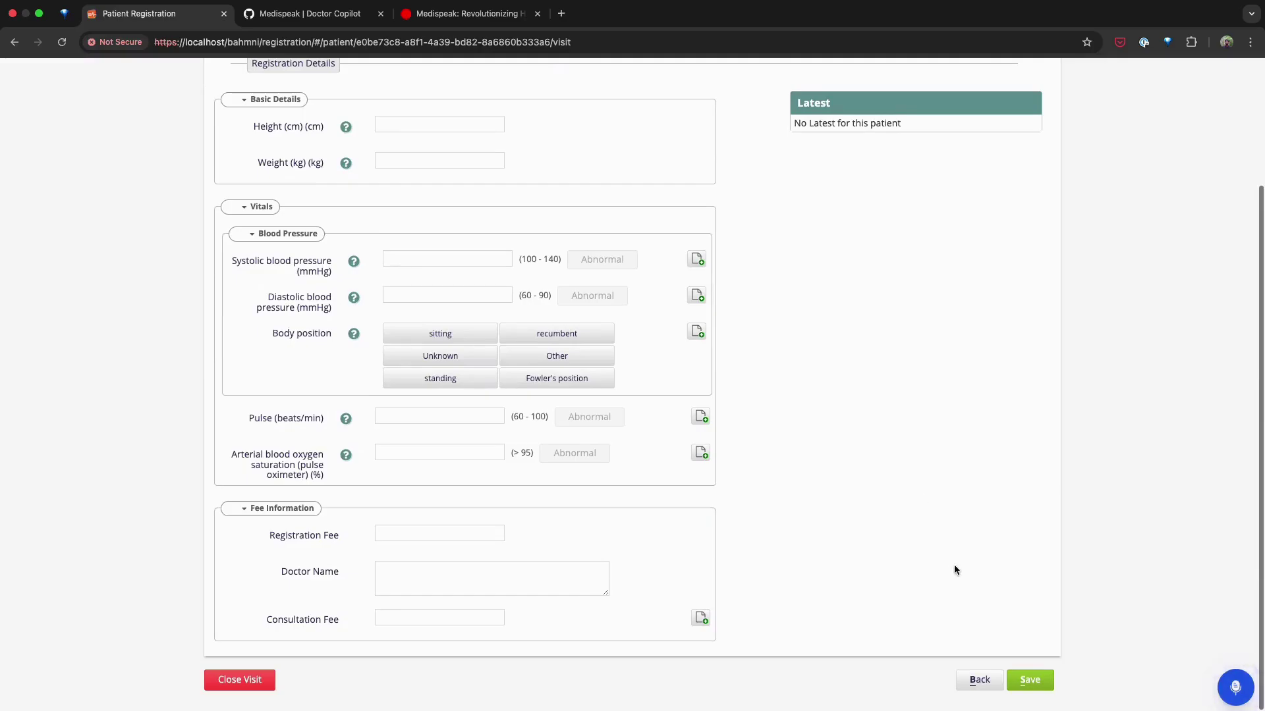
{"action": "left_click", "coordinate": [1030, 680]}
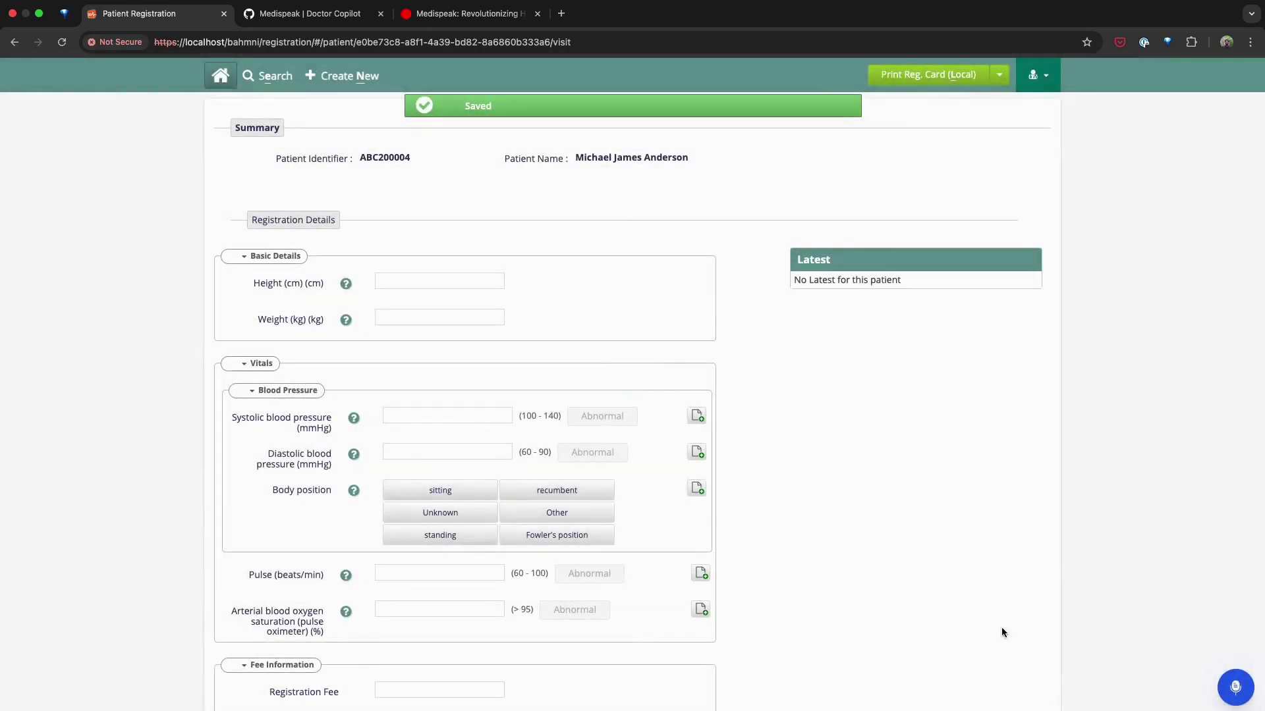
{"action": "left_click", "coordinate": [220, 75]}
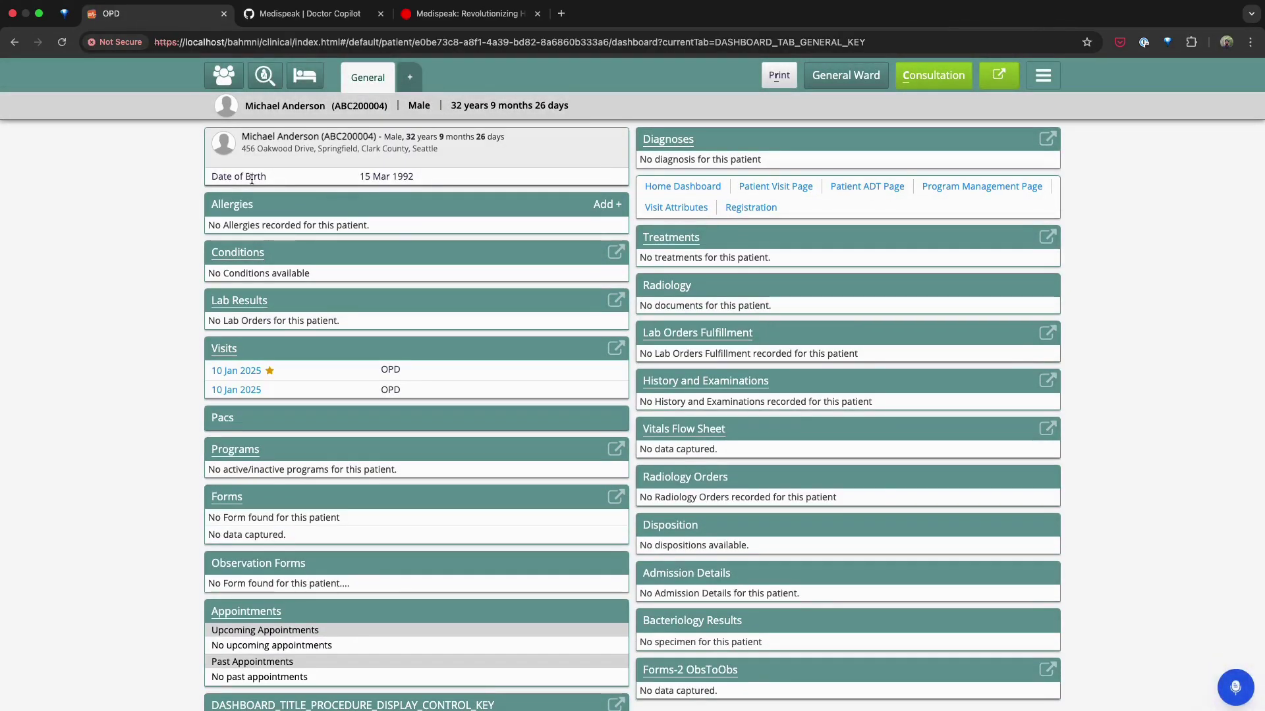
Step: Open the patient's Vitals consultation form and record a Medispeak Vitals Form voice note
{"action": "left_click", "coordinate": [900, 76]}
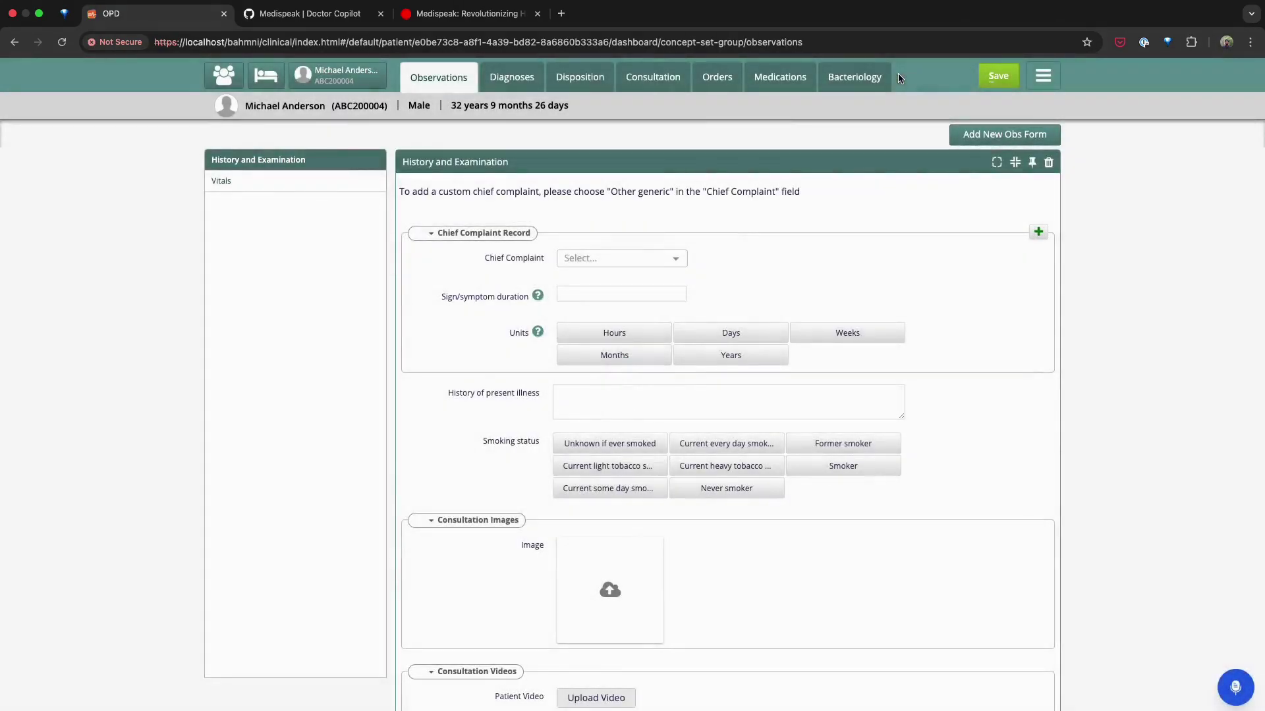
{"action": "left_click", "coordinate": [313, 183]}
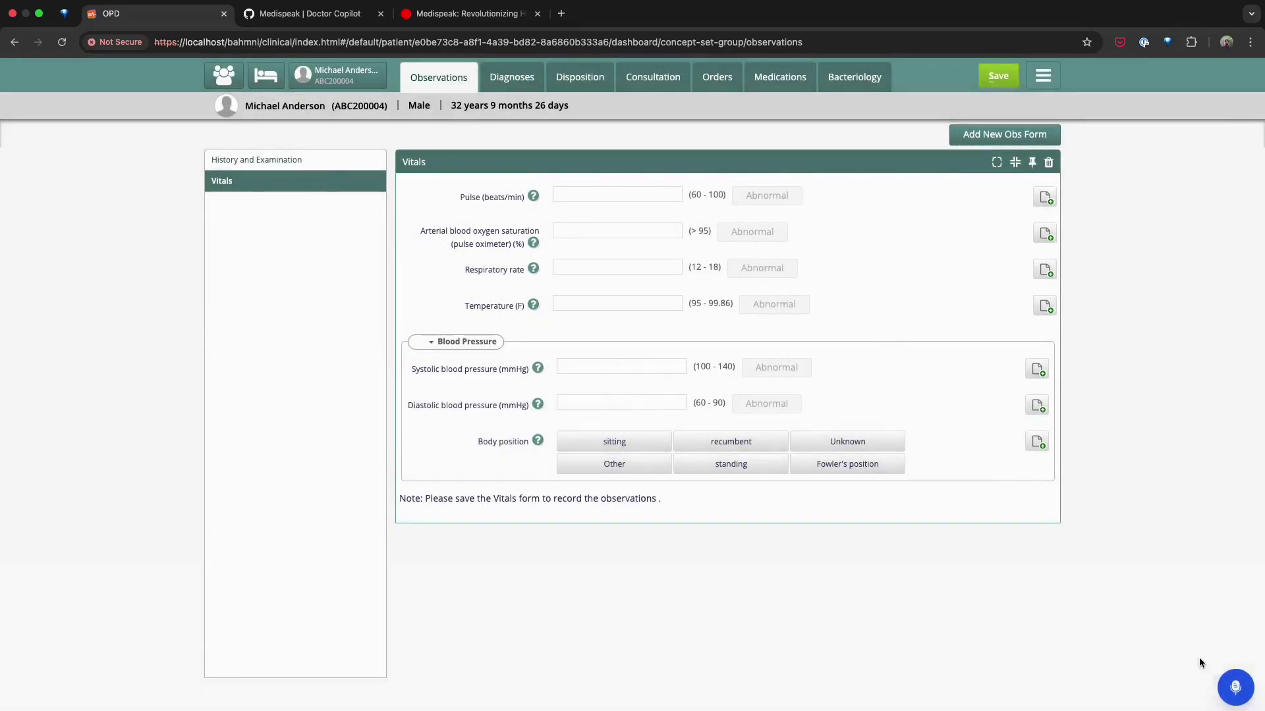
{"action": "left_click", "coordinate": [1235, 687]}
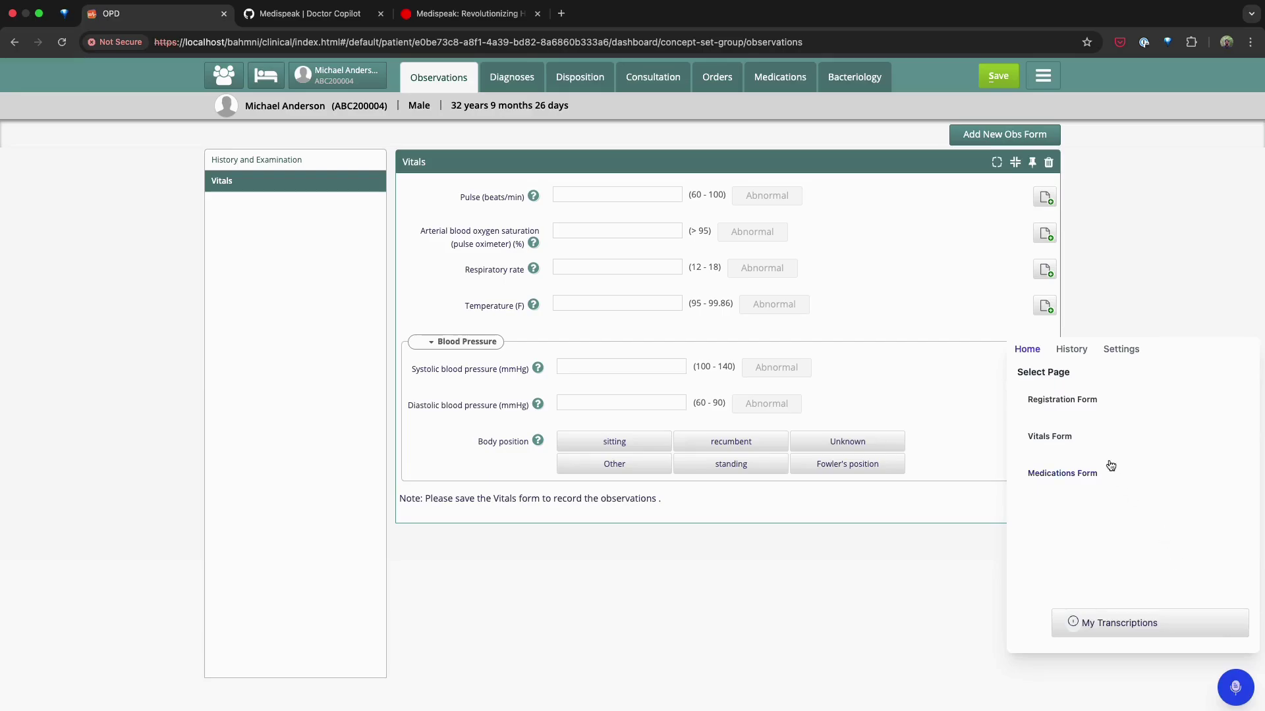
{"action": "left_click", "coordinate": [1099, 436]}
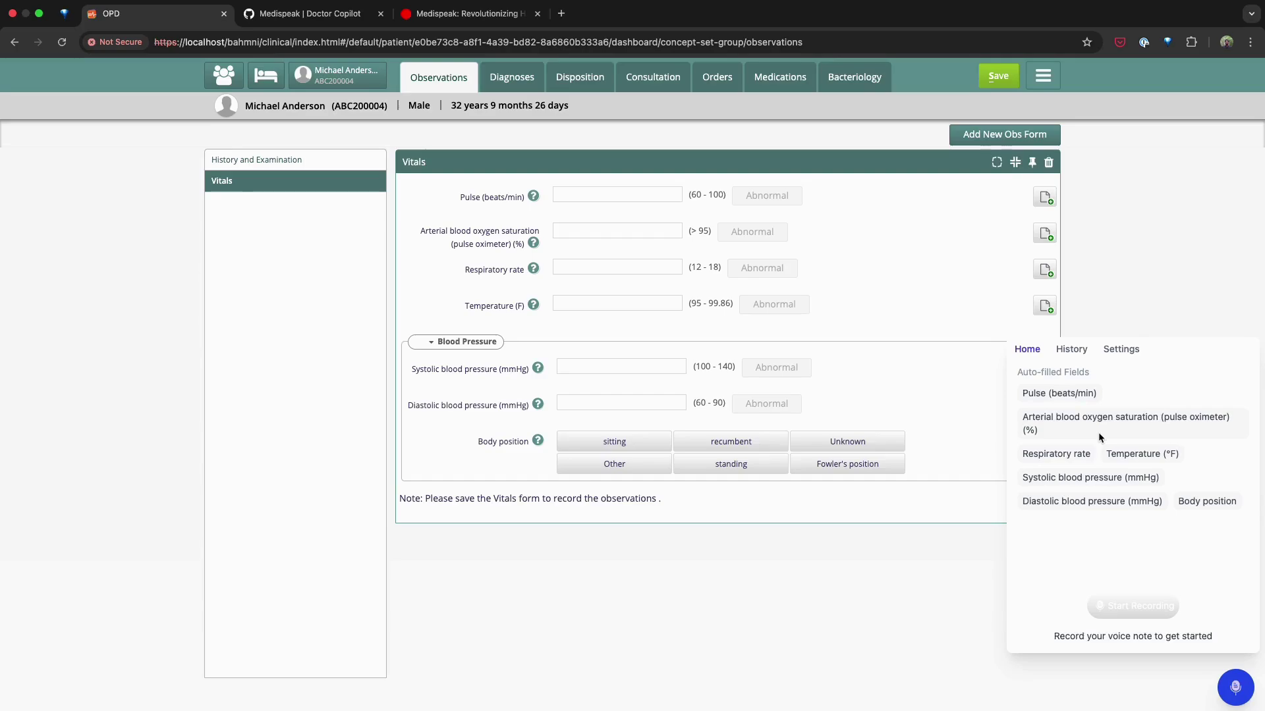
{"action": "left_click", "coordinate": [1126, 607]}
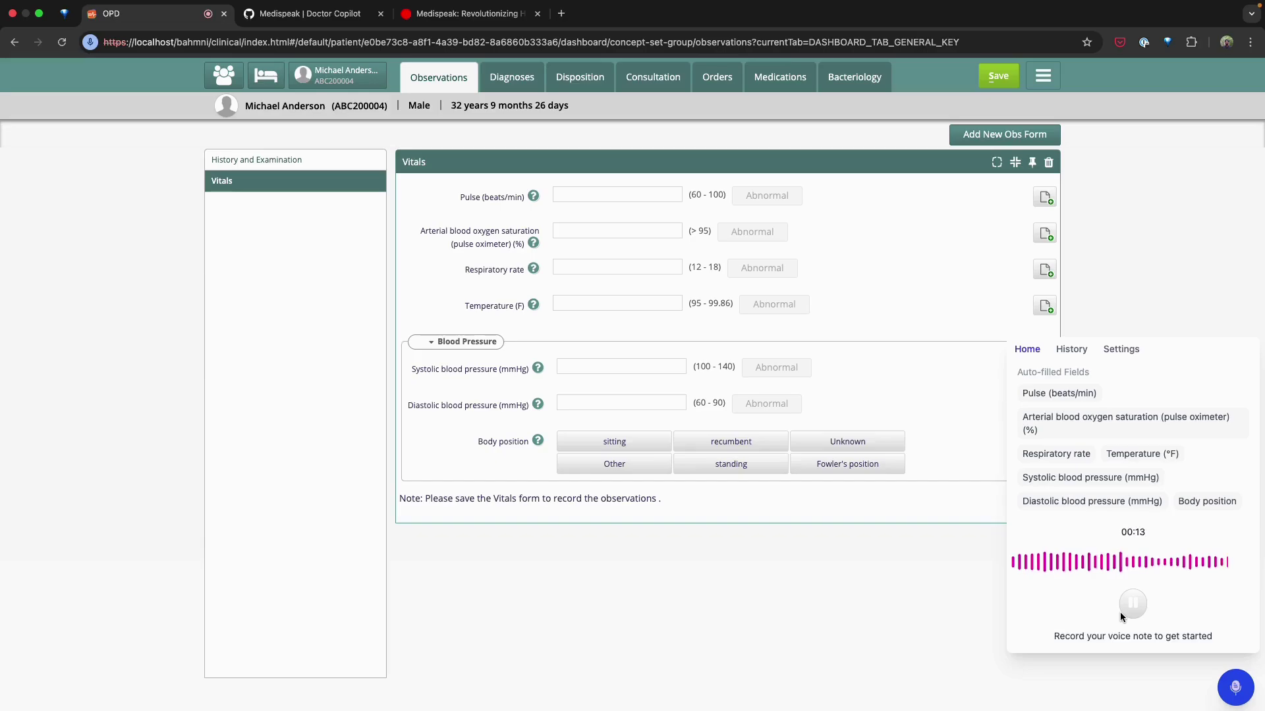
{"action": "left_click", "coordinate": [1120, 611]}
Step: Transcribe the vitals note and auto-fill pulse 75, SpO2 98, respiration 16, temperature 98.6, BP 120/75 sitting
{"action": "left_click", "coordinate": [1121, 614]}
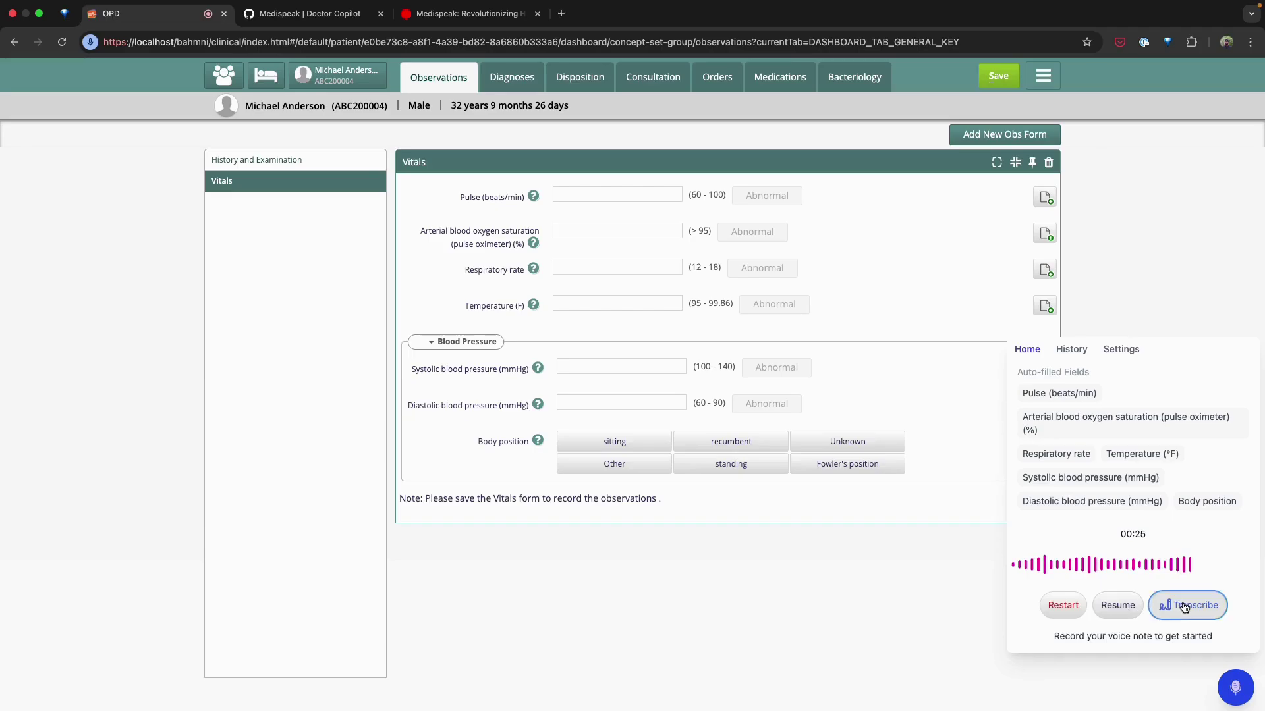
{"action": "left_click", "coordinate": [1185, 606]}
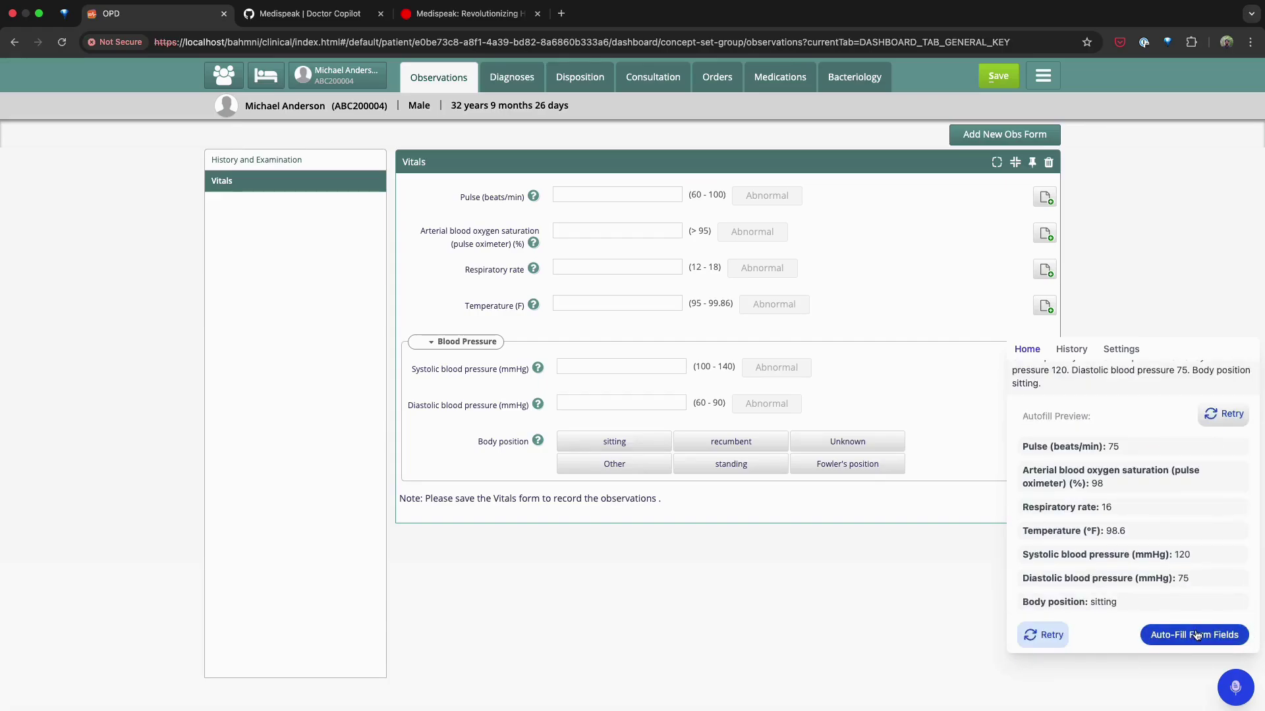
{"action": "left_click", "coordinate": [1194, 635]}
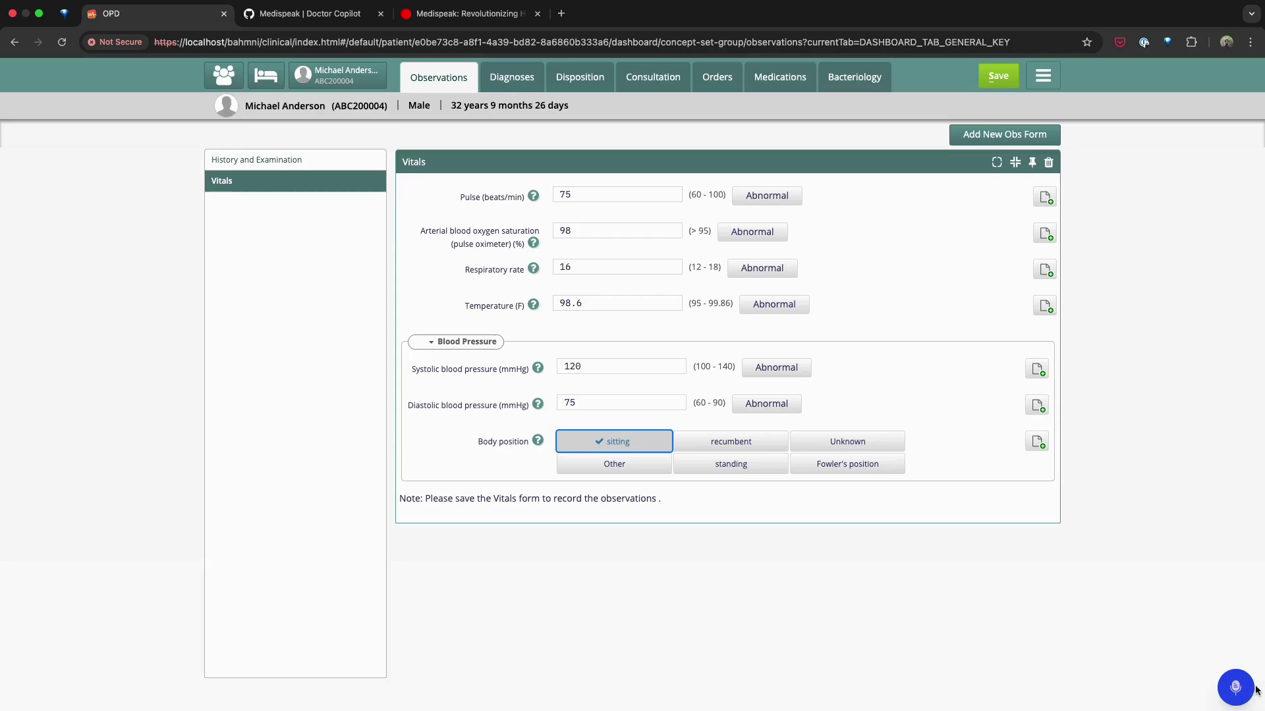